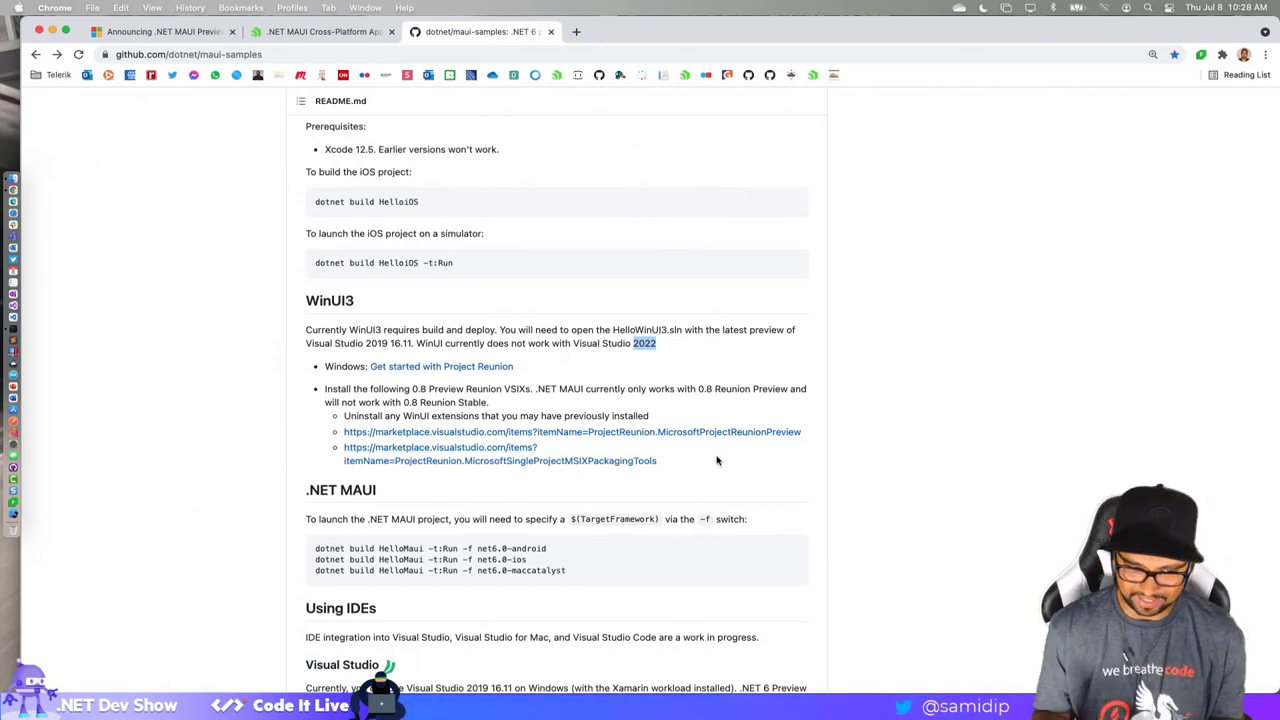
Switch to the Windows 10 virtual machine, start it and widen its window to fill the screen
{"action": "left_click", "coordinate": [14, 358]}
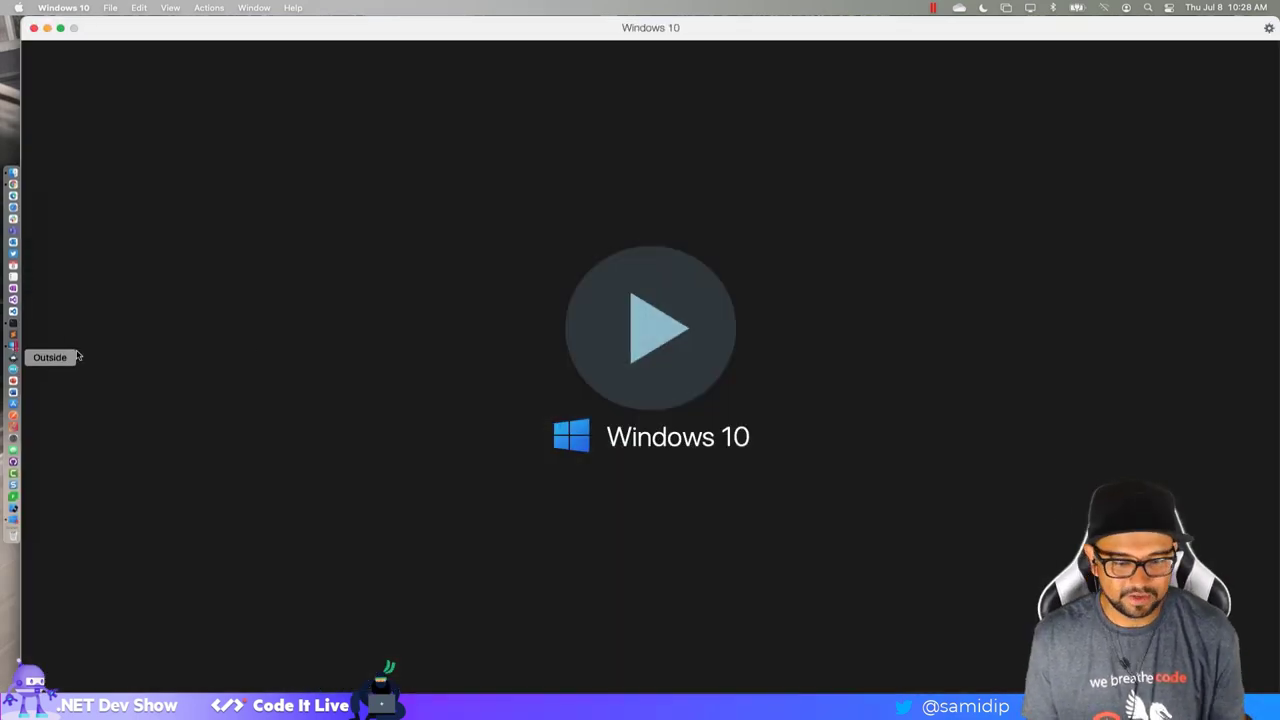
{"action": "left_click", "coordinate": [662, 329]}
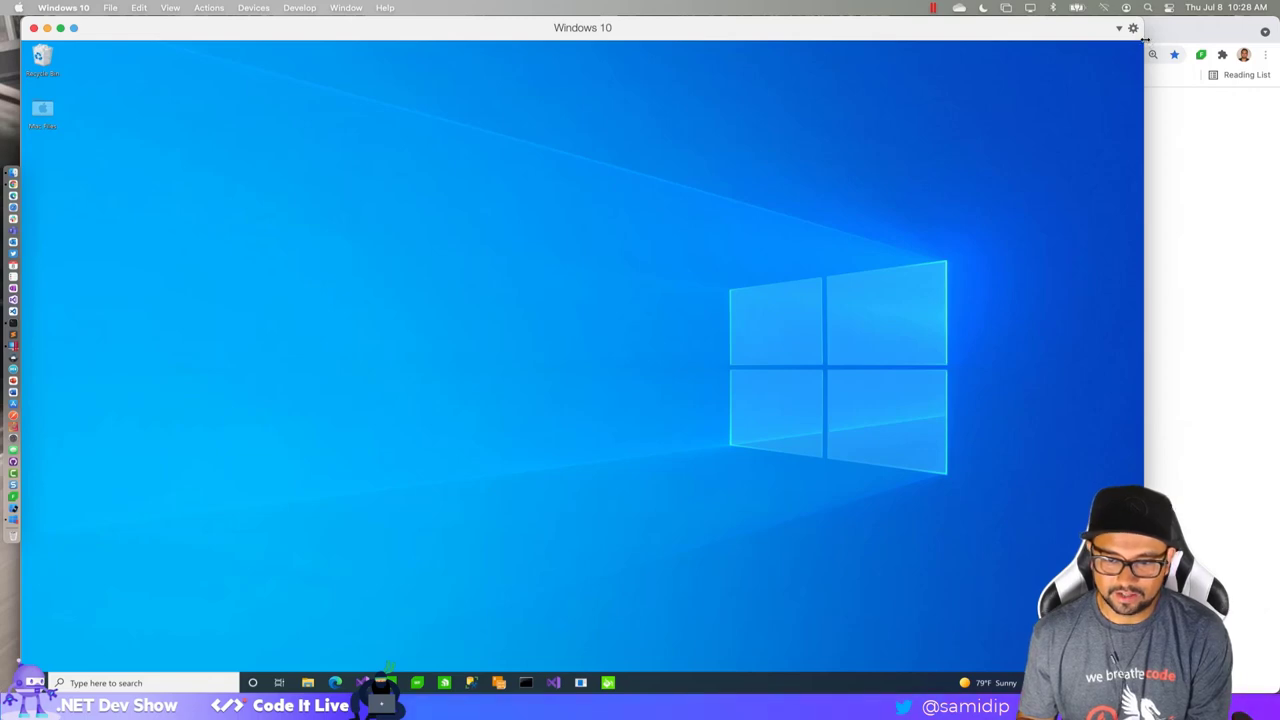
{"action": "left_click_drag", "start_coordinate": [1145, 38], "coordinate": [1275, 40]}
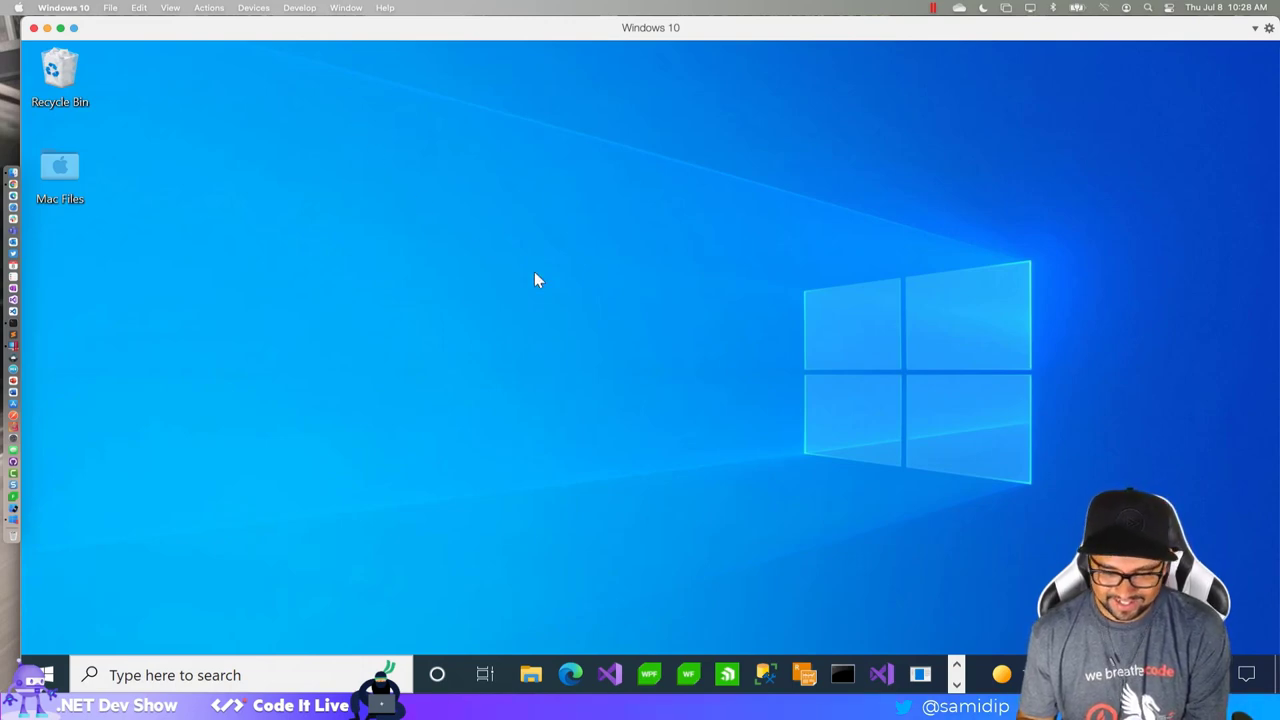
Set the Windows display scaling for text, apps and other items to 100% and close the display settings
{"action": "right_click", "coordinate": [388, 170]}
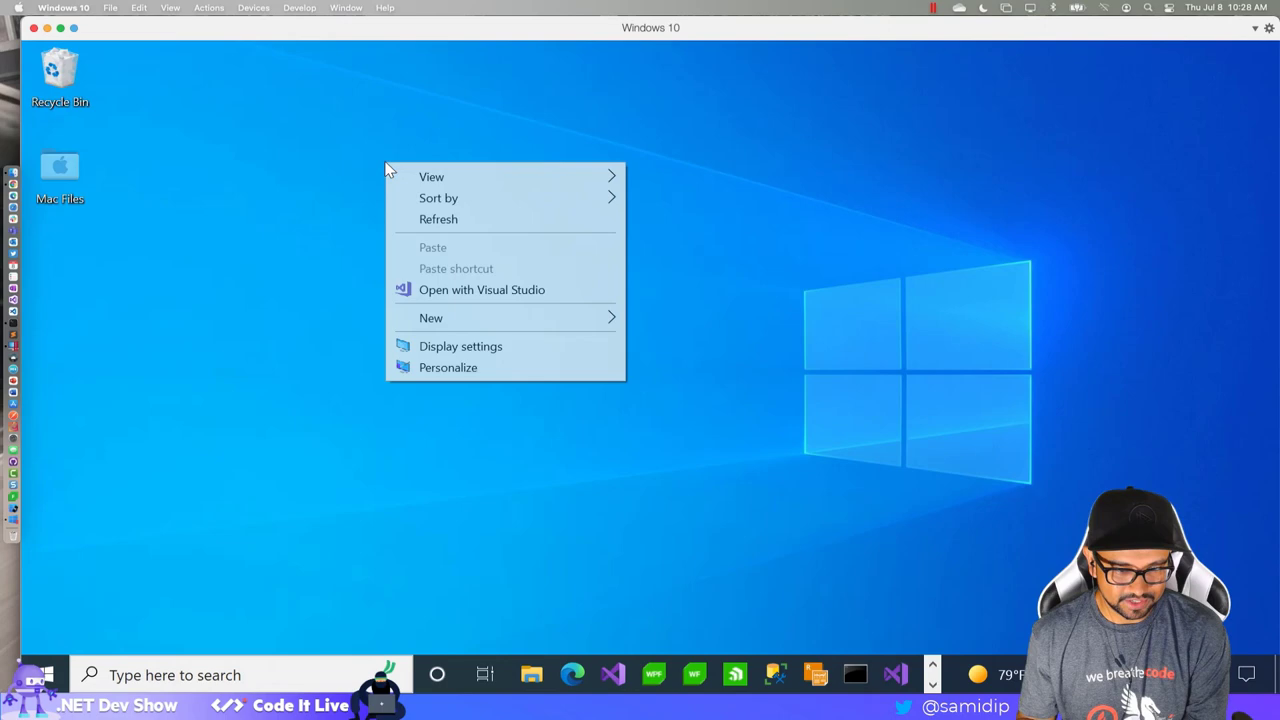
{"action": "left_click", "coordinate": [476, 350]}
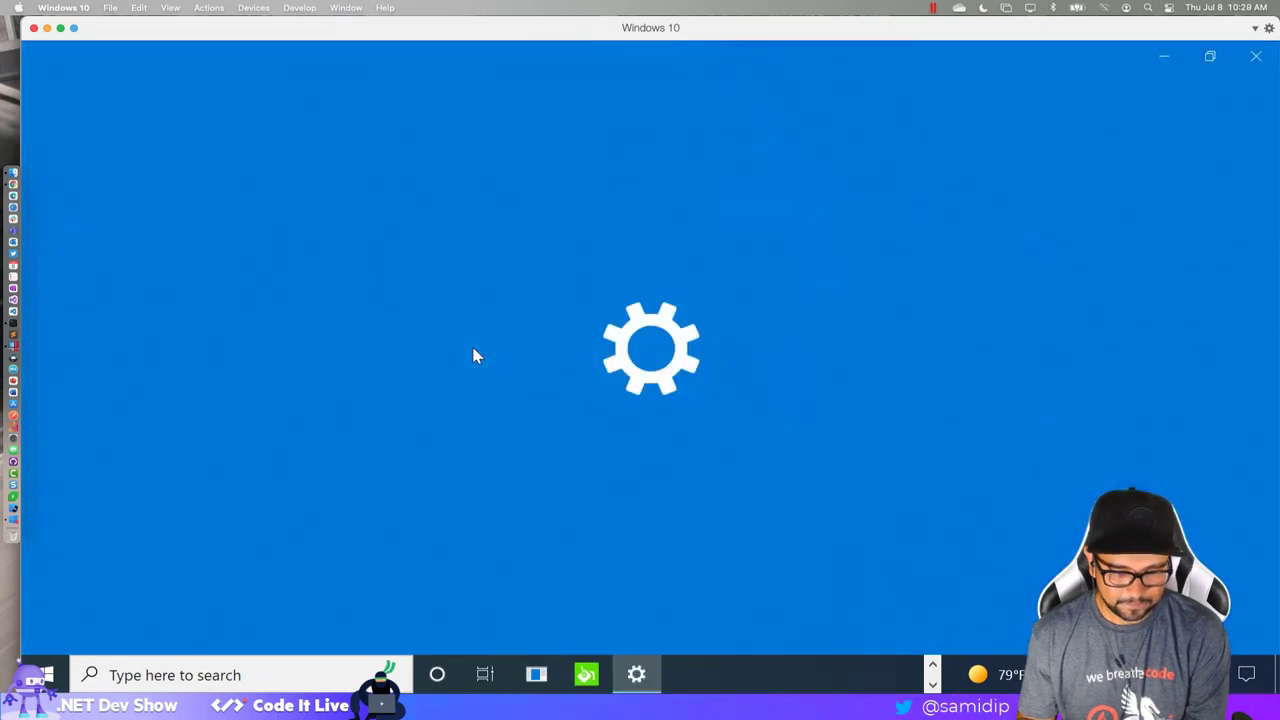
{"action": "scroll", "coordinate": [475, 385], "scroll_direction": "down", "scroll_amount": 3}
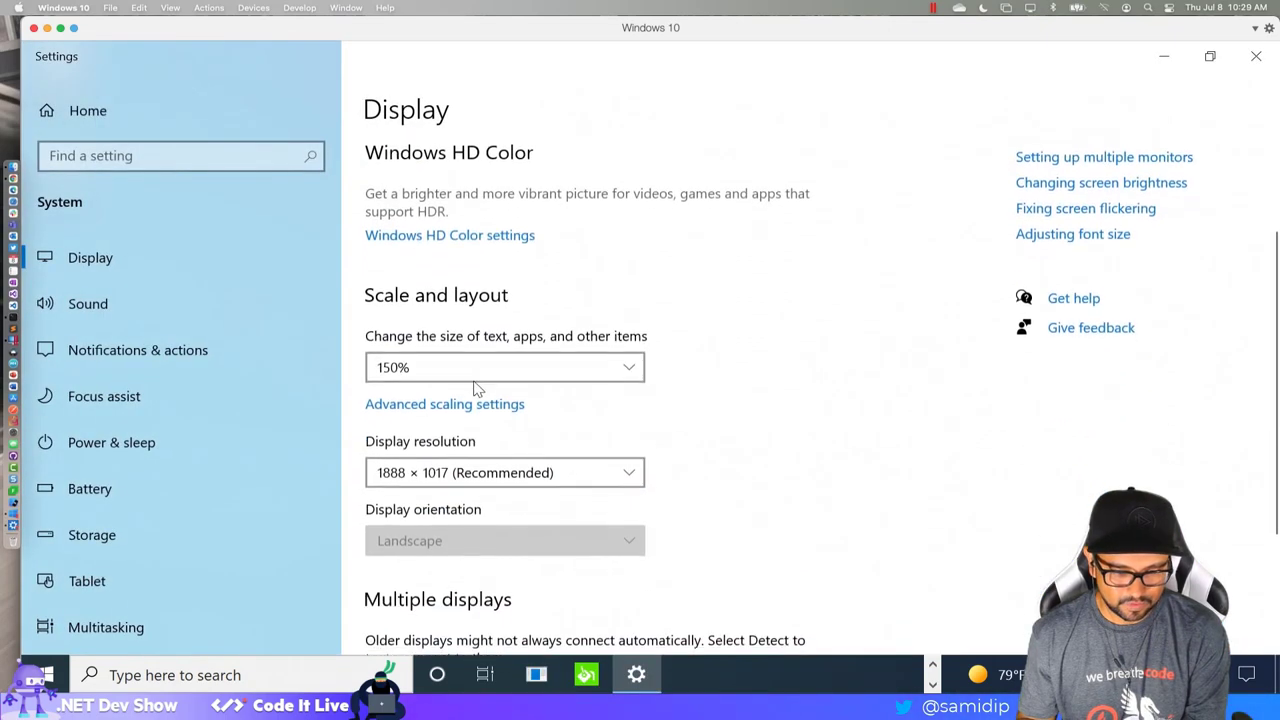
{"action": "left_click", "coordinate": [628, 360]}
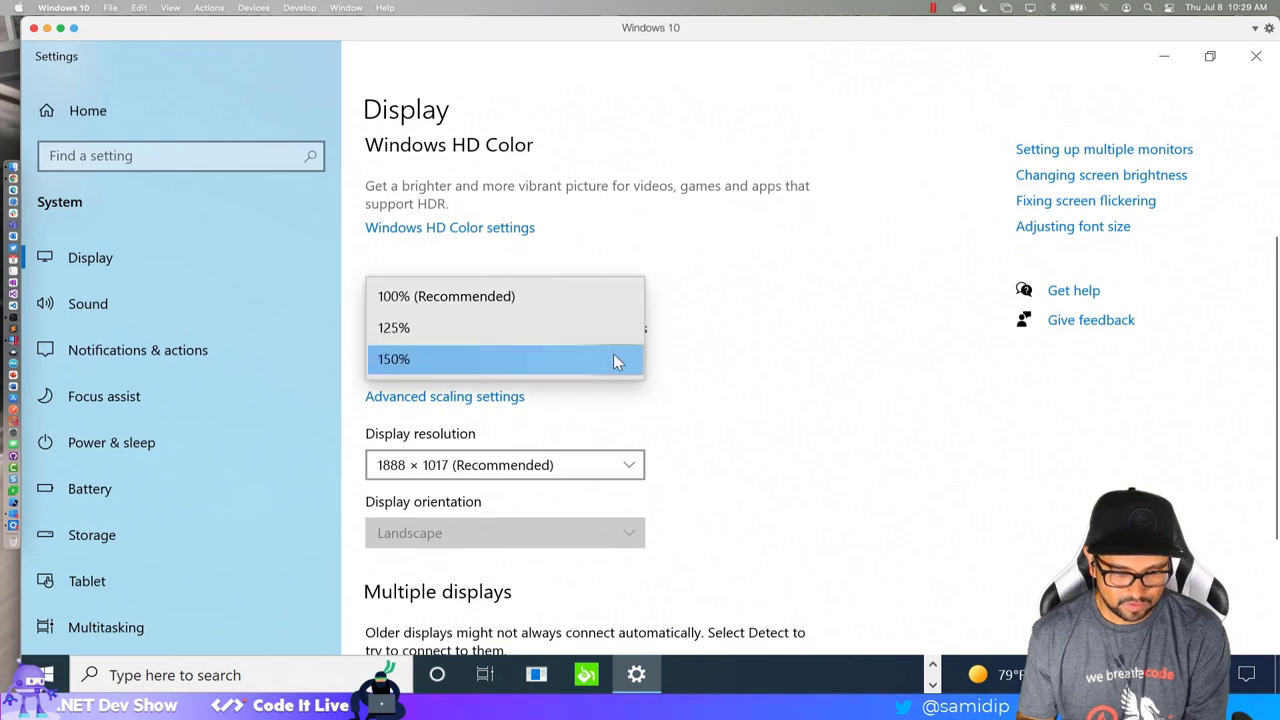
{"action": "left_click", "coordinate": [578, 304]}
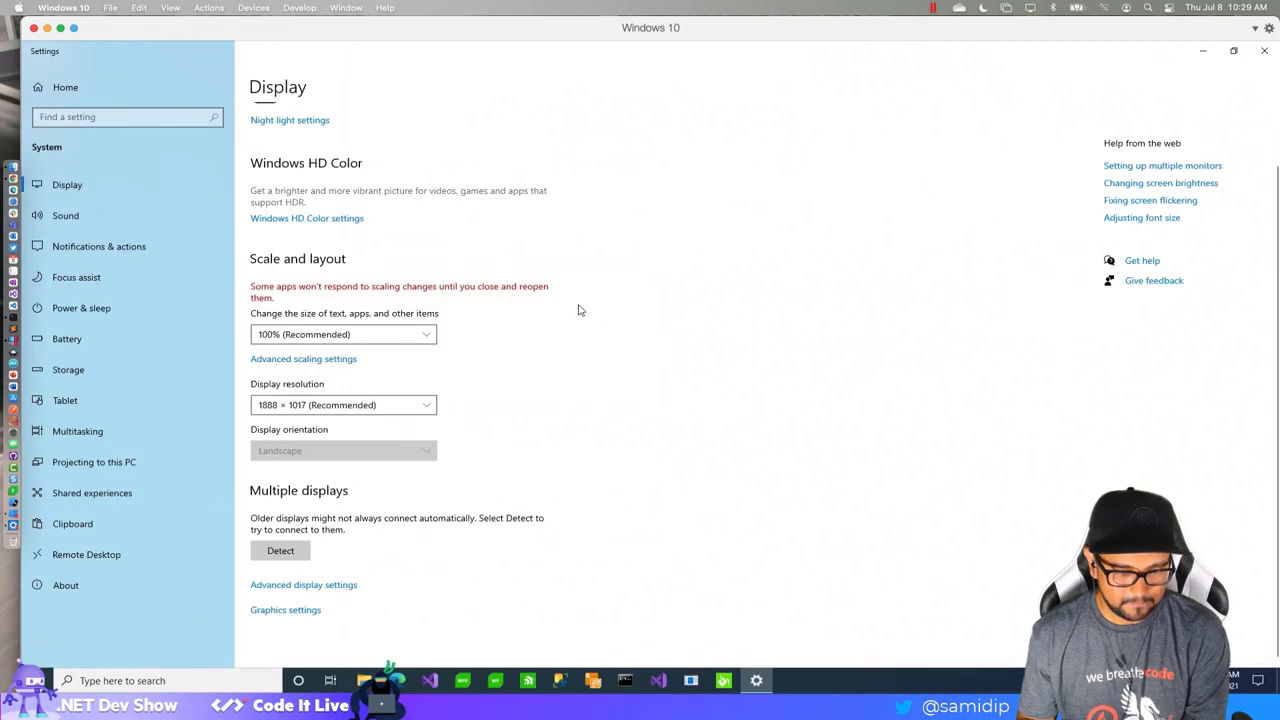
{"action": "left_click", "coordinate": [1260, 56]}
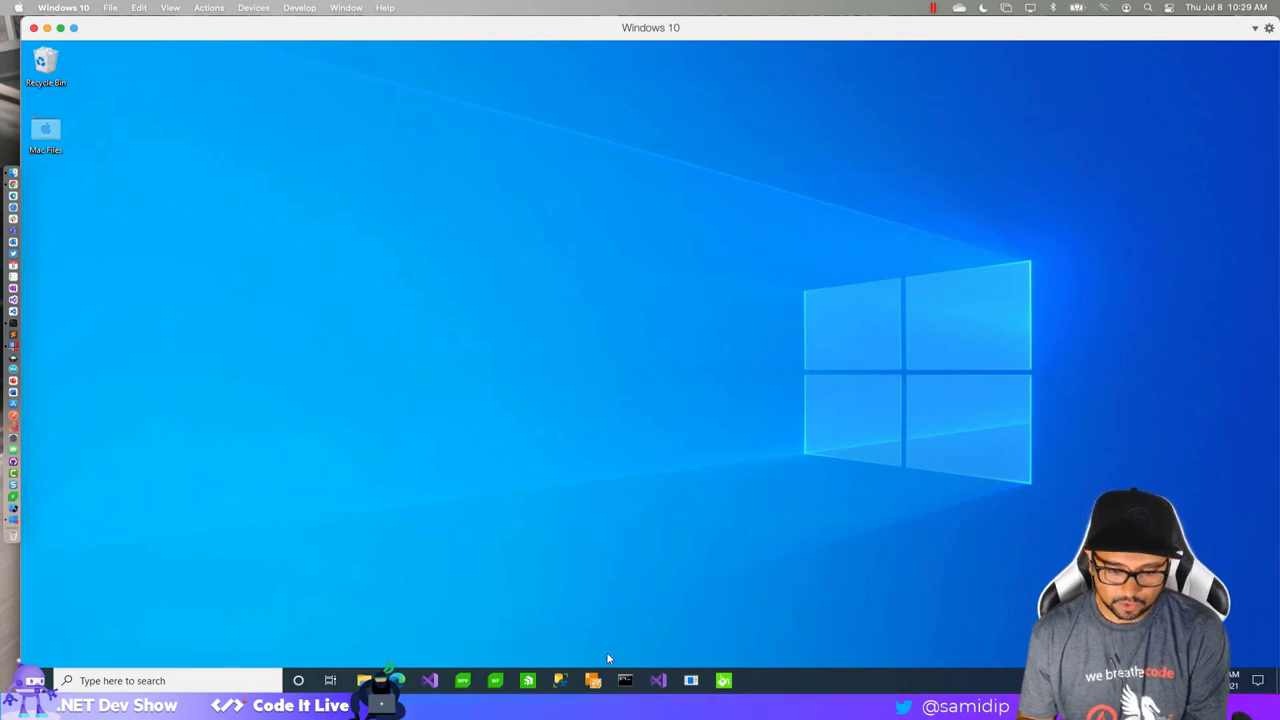
Run maui-check from Command Prompt and allow it to make changes to the device
{"action": "left_click", "coordinate": [625, 681]}
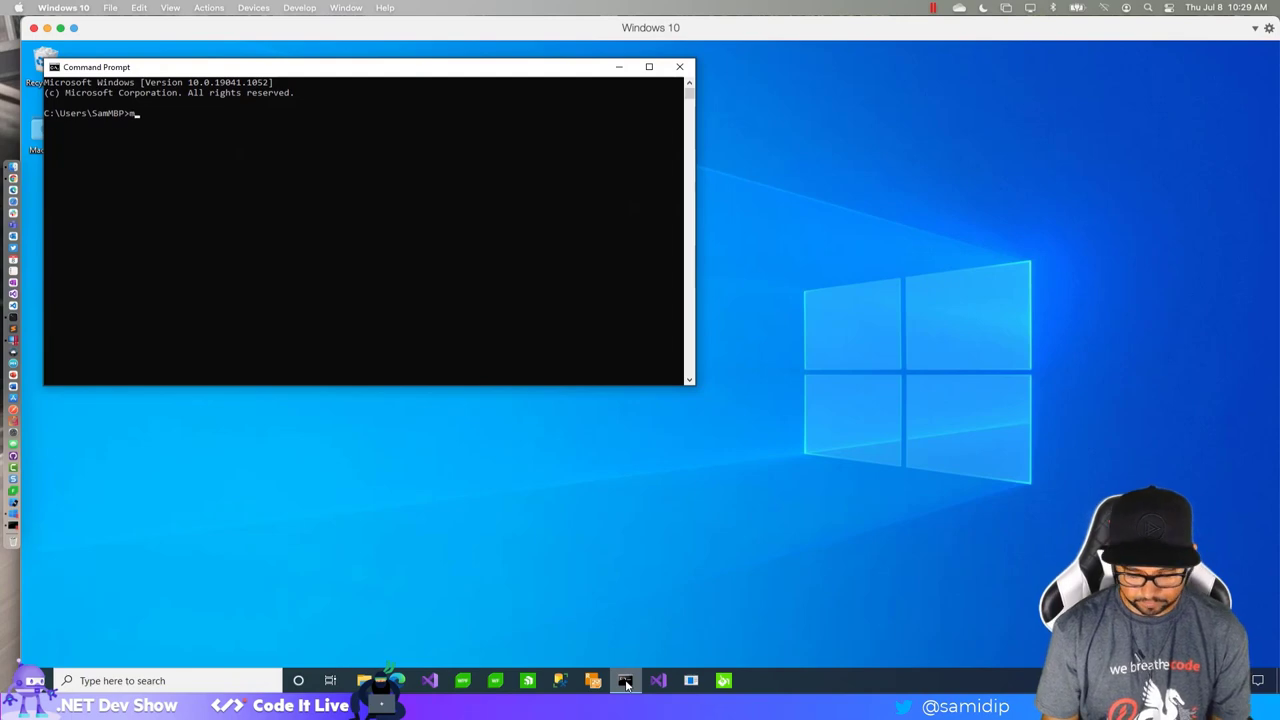
{"action": "type", "text": "maui-check"}
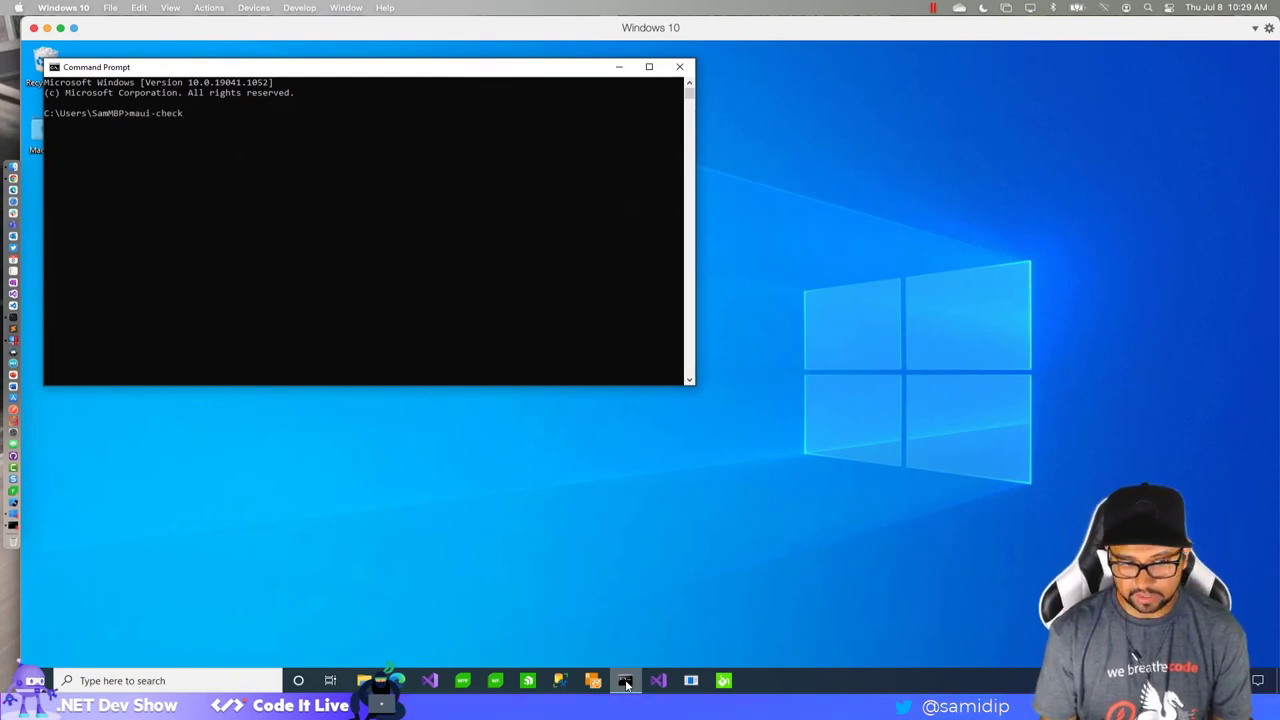
{"action": "key", "text": "Return"}
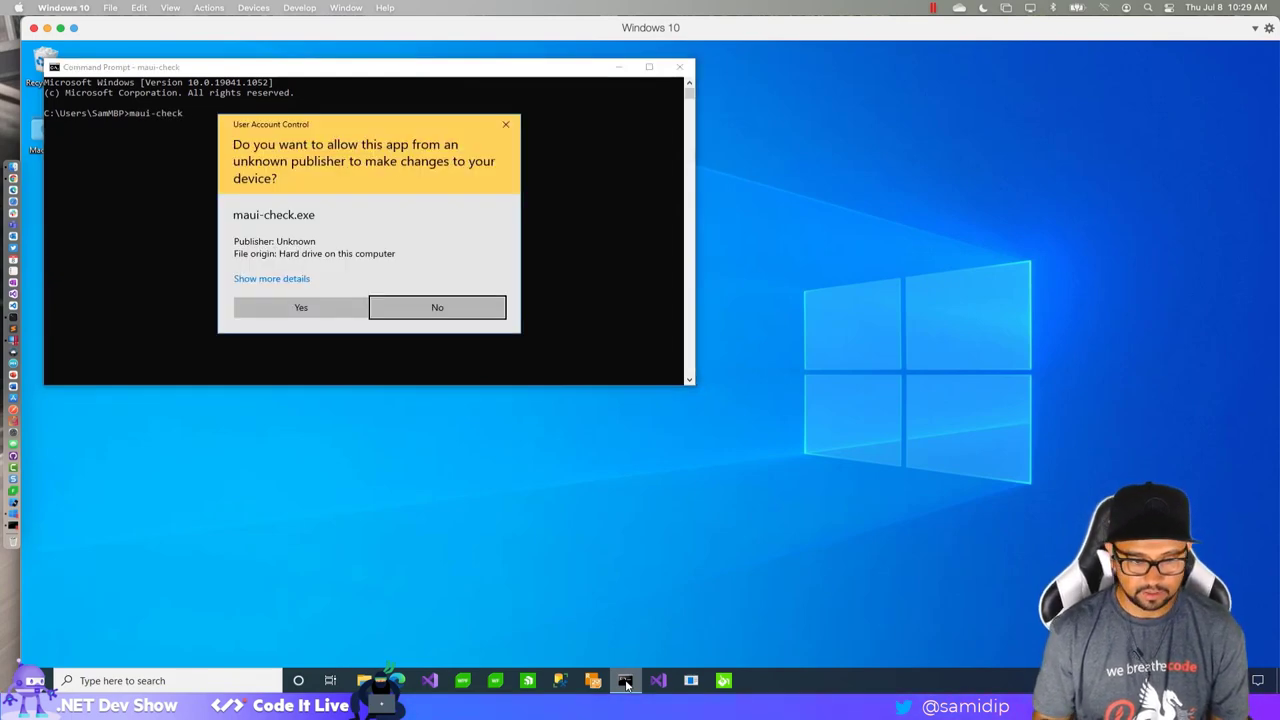
{"action": "left_click", "coordinate": [330, 308]}
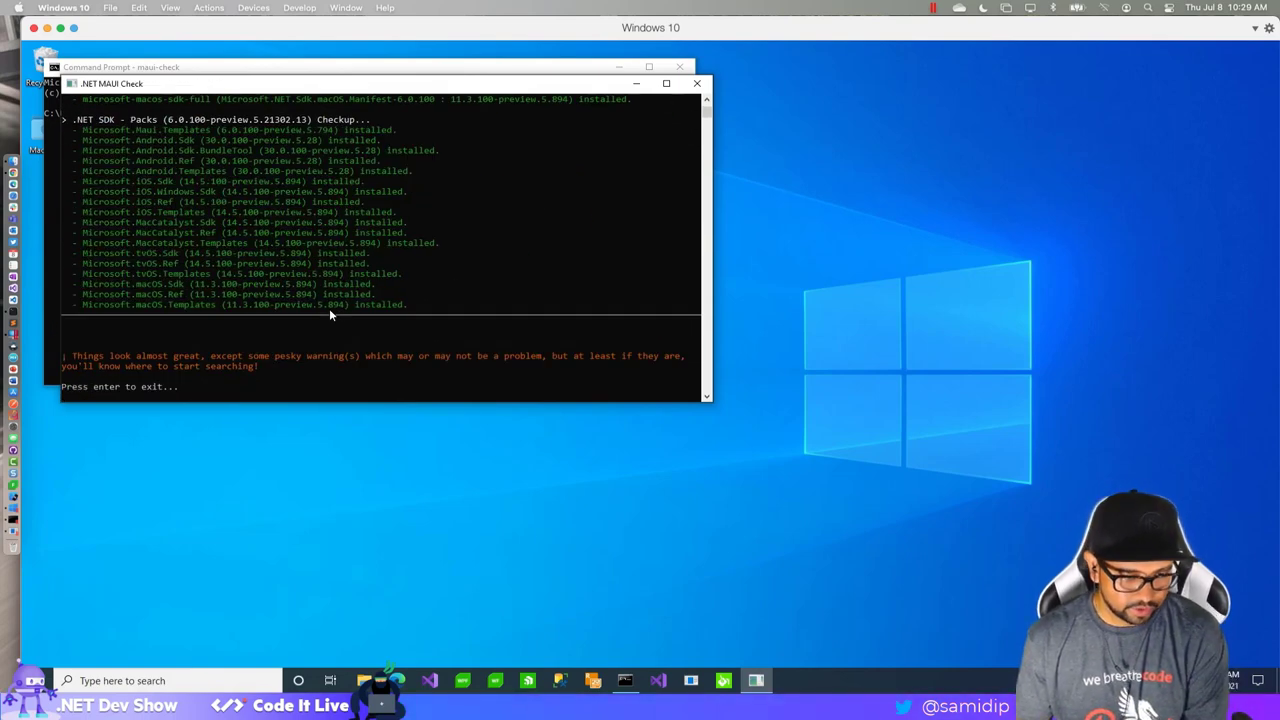
Review the .NET MAUI Check report from the SDK packs up to the OpenJDK checkup, exit it and close Command Prompt
{"action": "scroll", "coordinate": [330, 314], "scroll_direction": "up", "scroll_amount": 4}
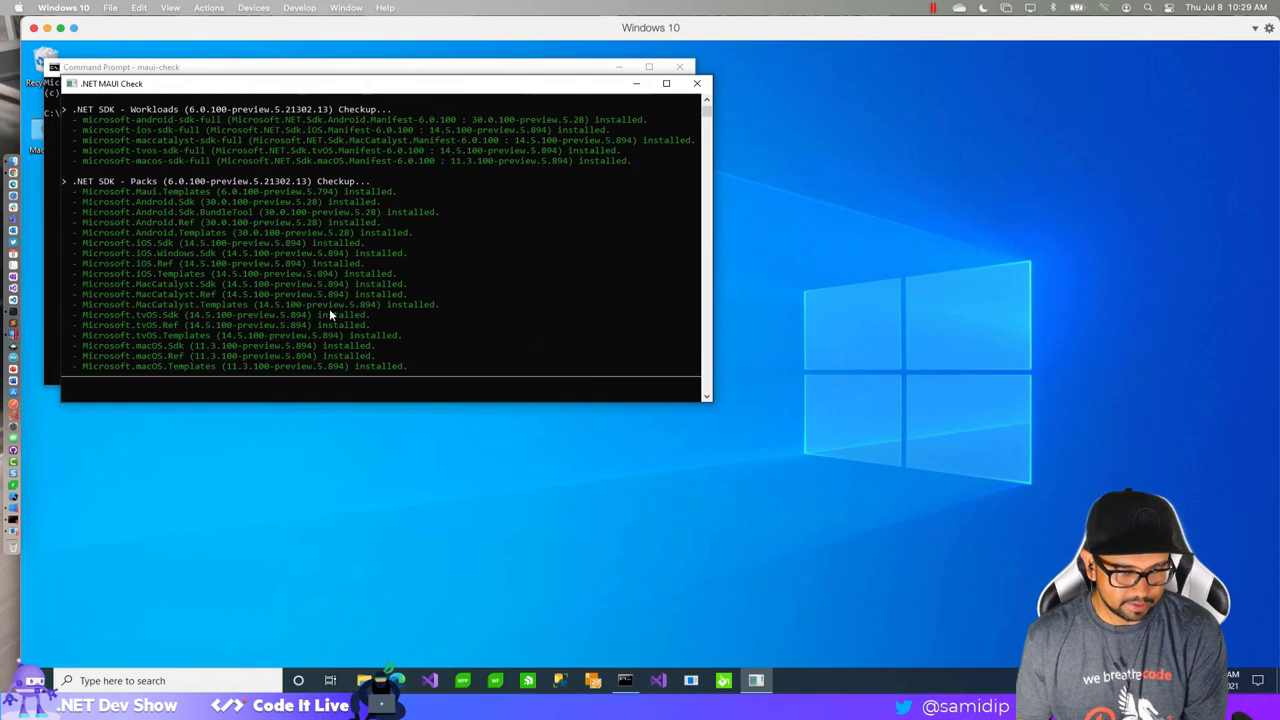
{"action": "scroll", "coordinate": [329, 312], "scroll_direction": "up", "scroll_amount": 6}
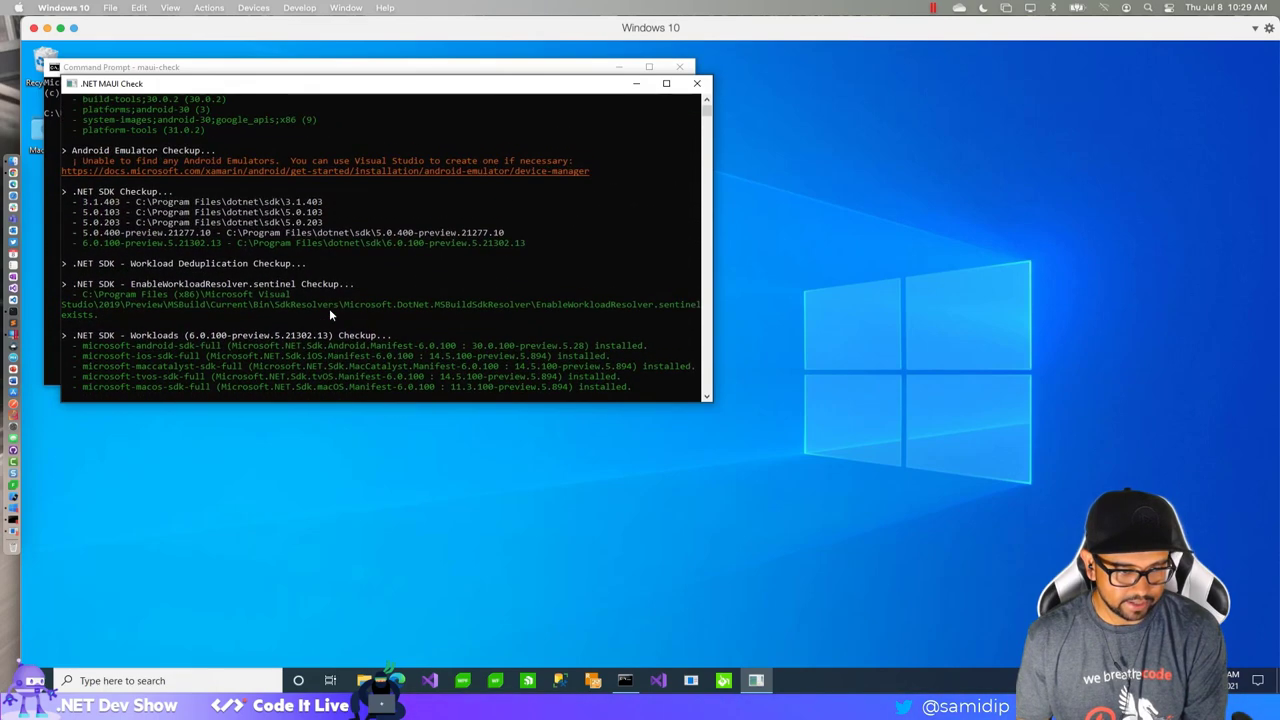
{"action": "scroll", "coordinate": [329, 314], "scroll_direction": "up", "scroll_amount": 9}
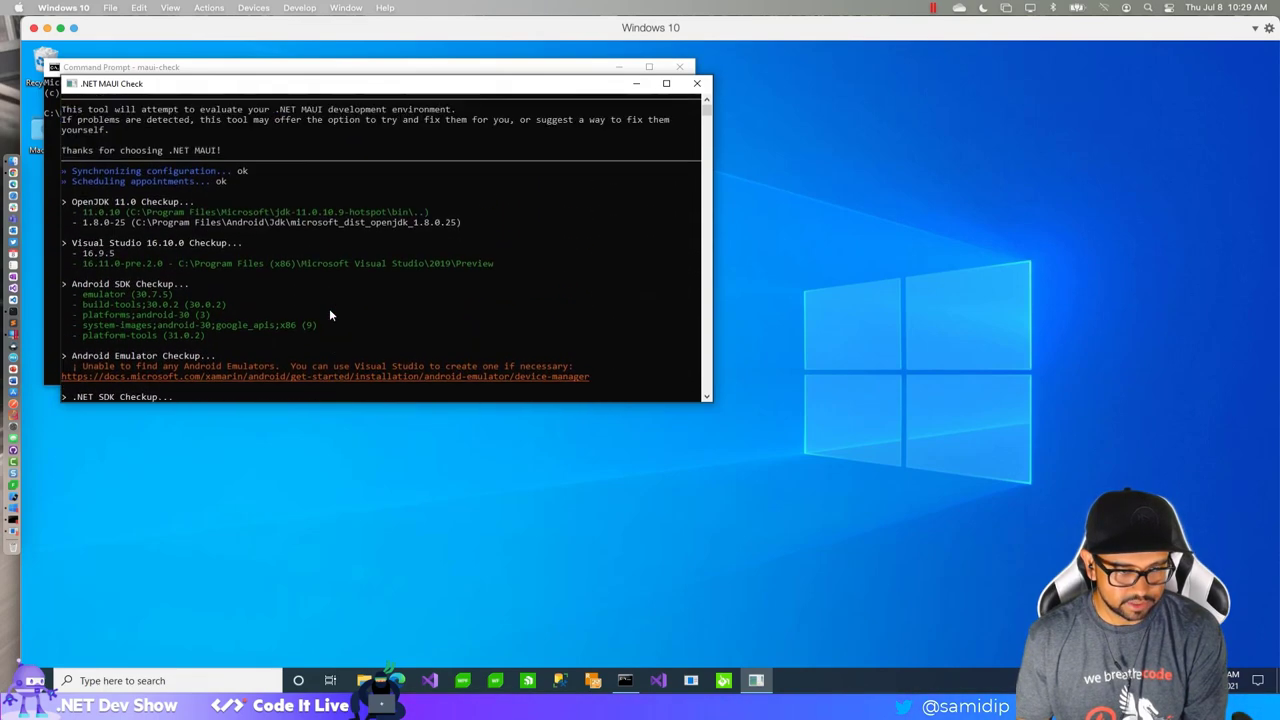
{"action": "scroll", "coordinate": [329, 314], "scroll_direction": "down", "scroll_amount": 9}
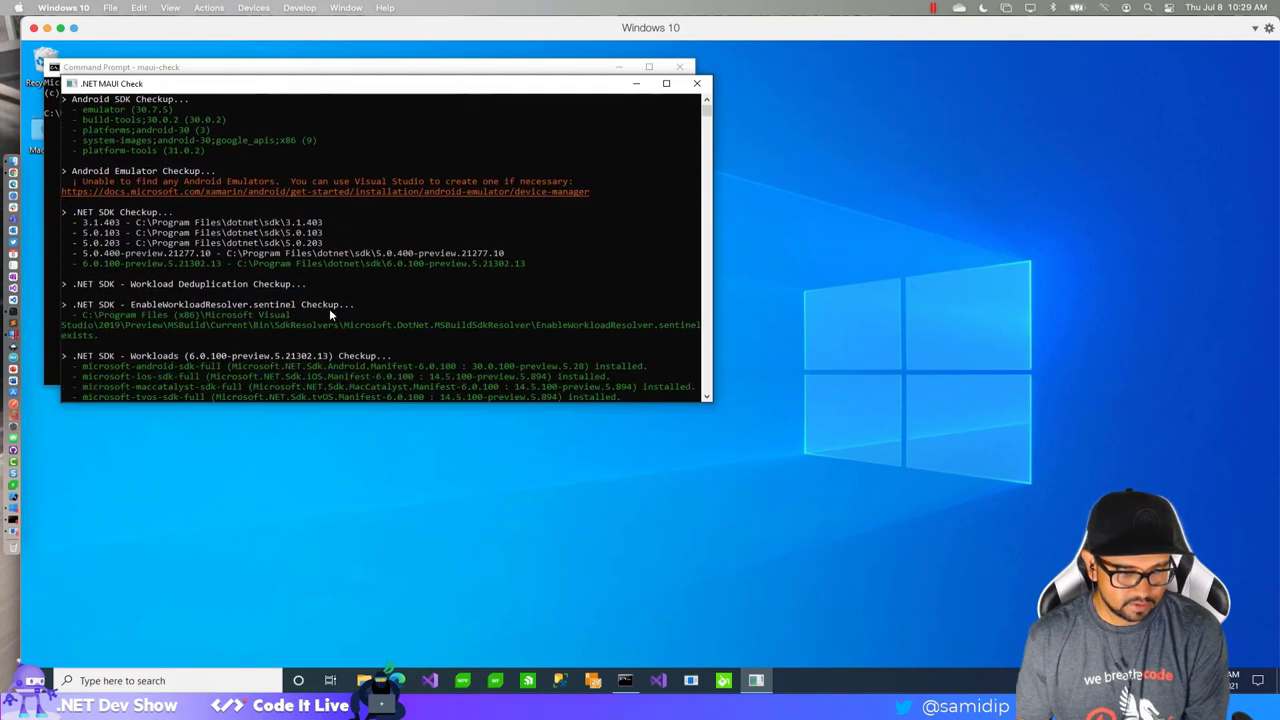
{"action": "scroll", "coordinate": [330, 314], "scroll_direction": "down", "scroll_amount": 4}
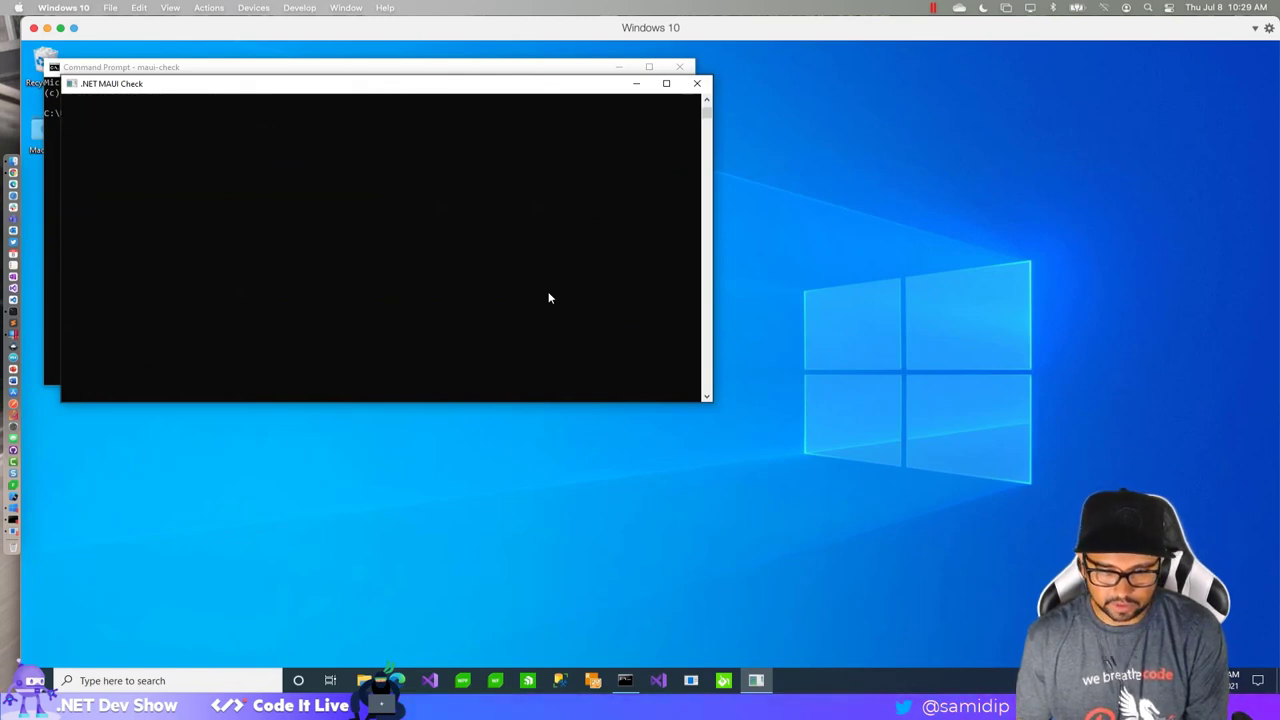
{"action": "key", "text": "Return"}
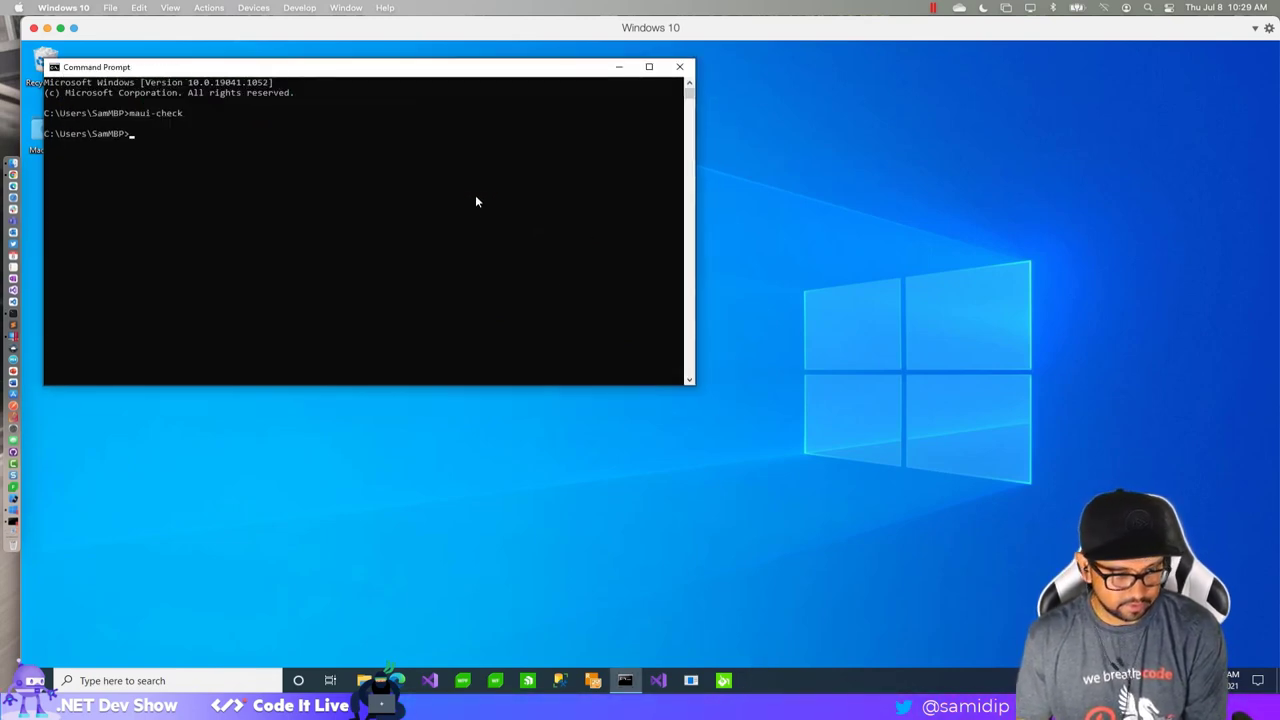
{"action": "left_click", "coordinate": [680, 67]}
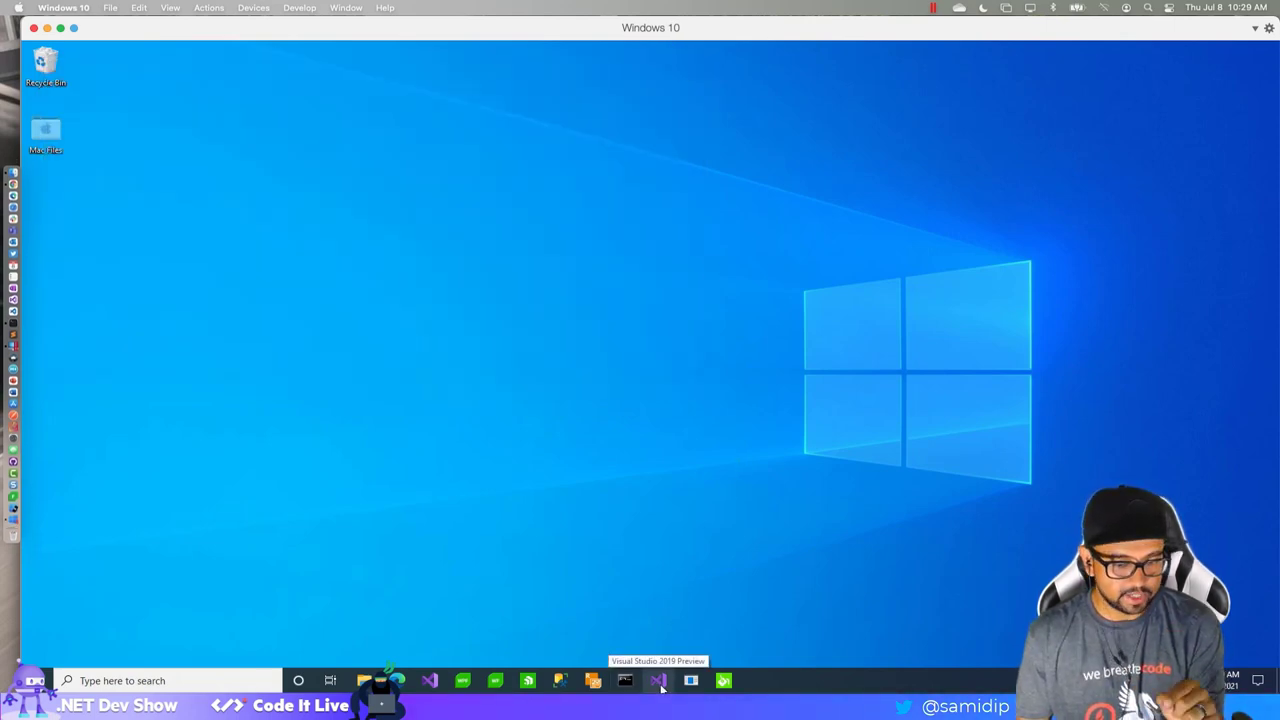
Browse in File Explorer to the Progress folder under Program Files (x86) on drive C and reposition the window
{"action": "left_click", "coordinate": [366, 682]}
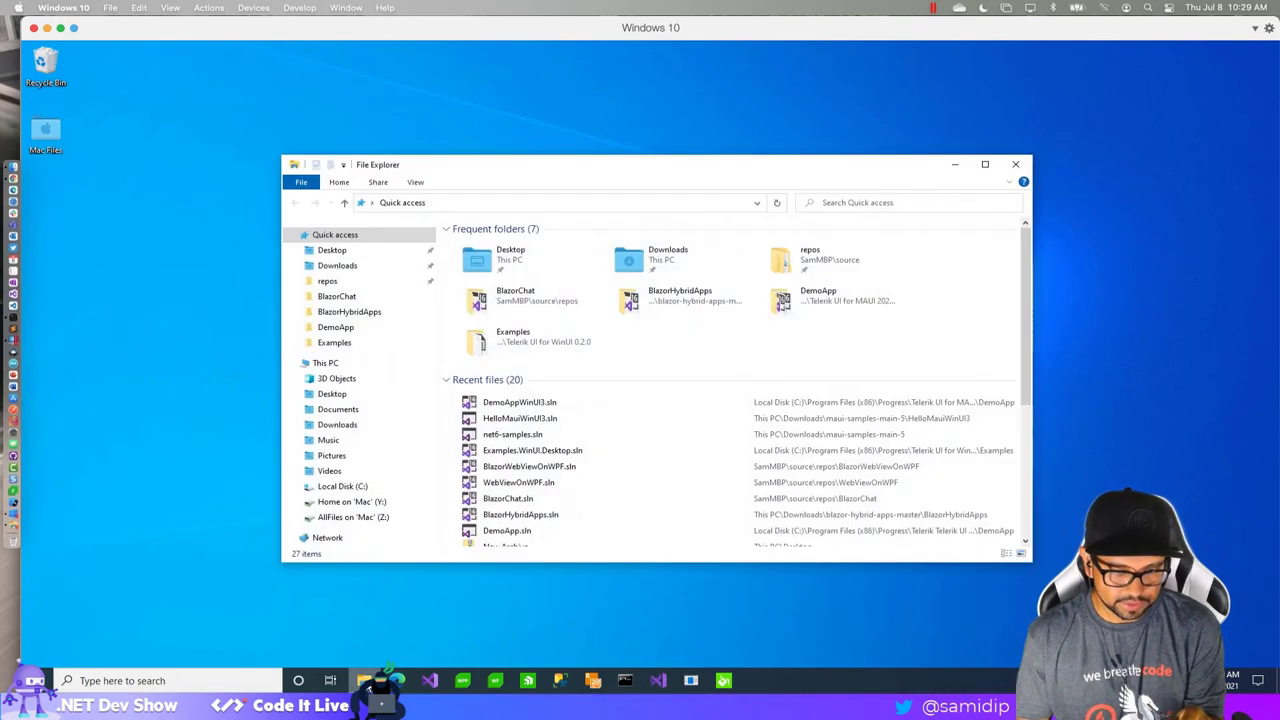
{"action": "left_click", "coordinate": [333, 363]}
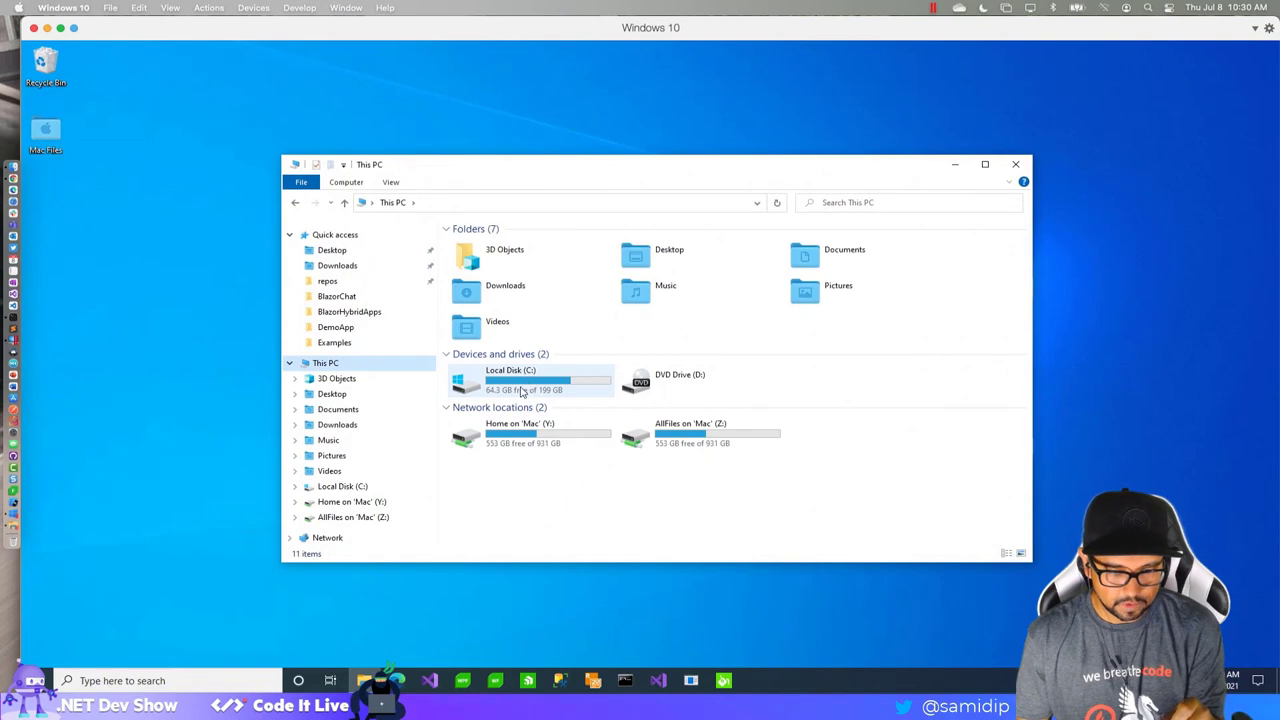
{"action": "double_click", "coordinate": [521, 391]}
{"action": "left_click", "coordinate": [494, 276]}
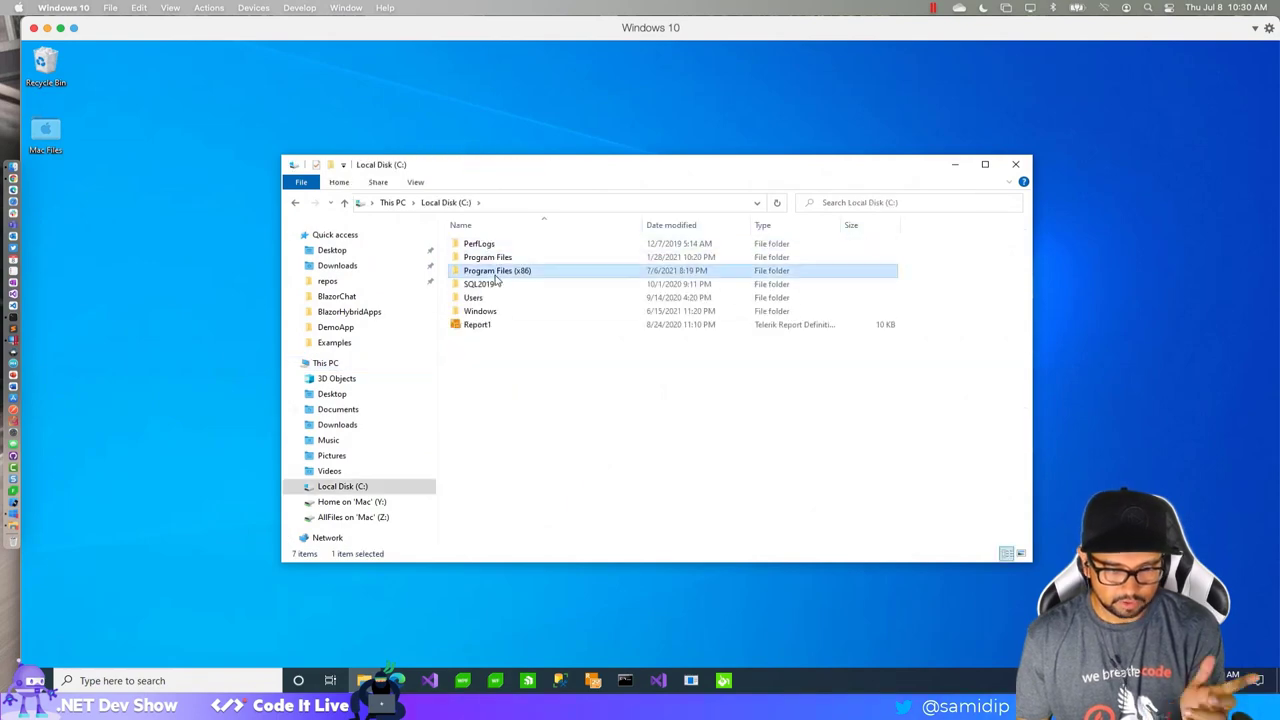
{"action": "double_click", "coordinate": [496, 274]}
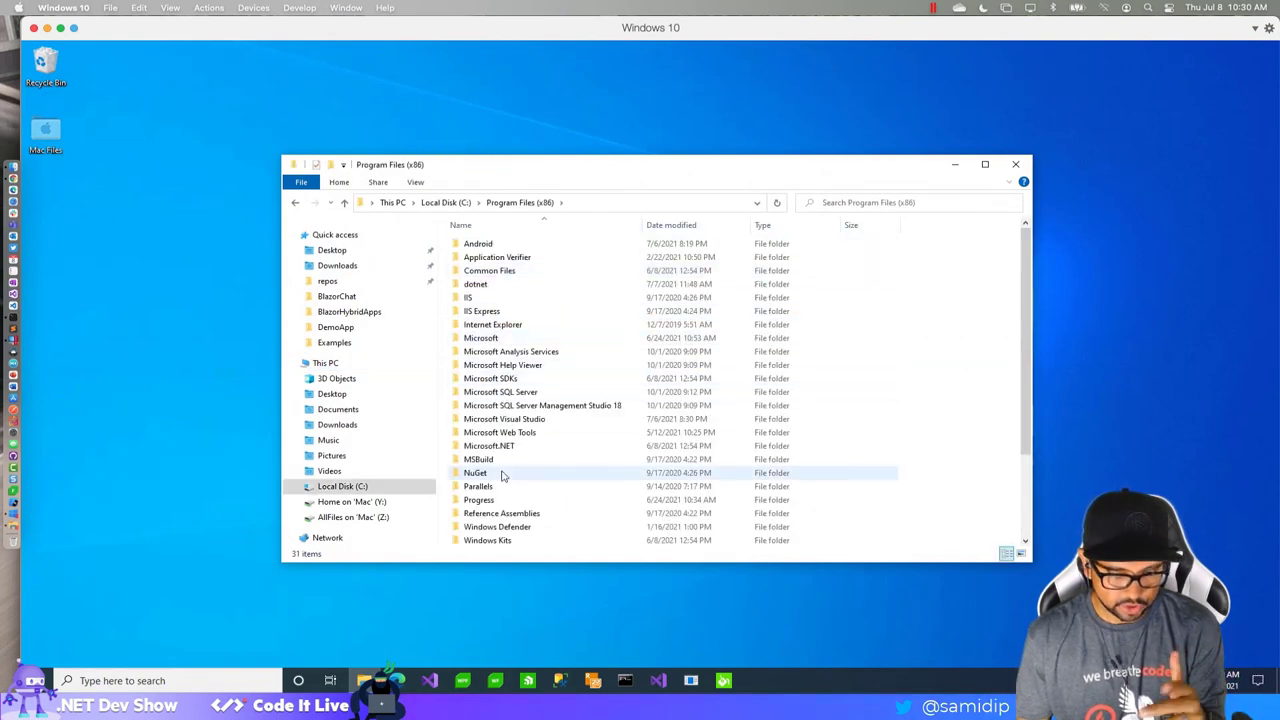
{"action": "double_click", "coordinate": [490, 501]}
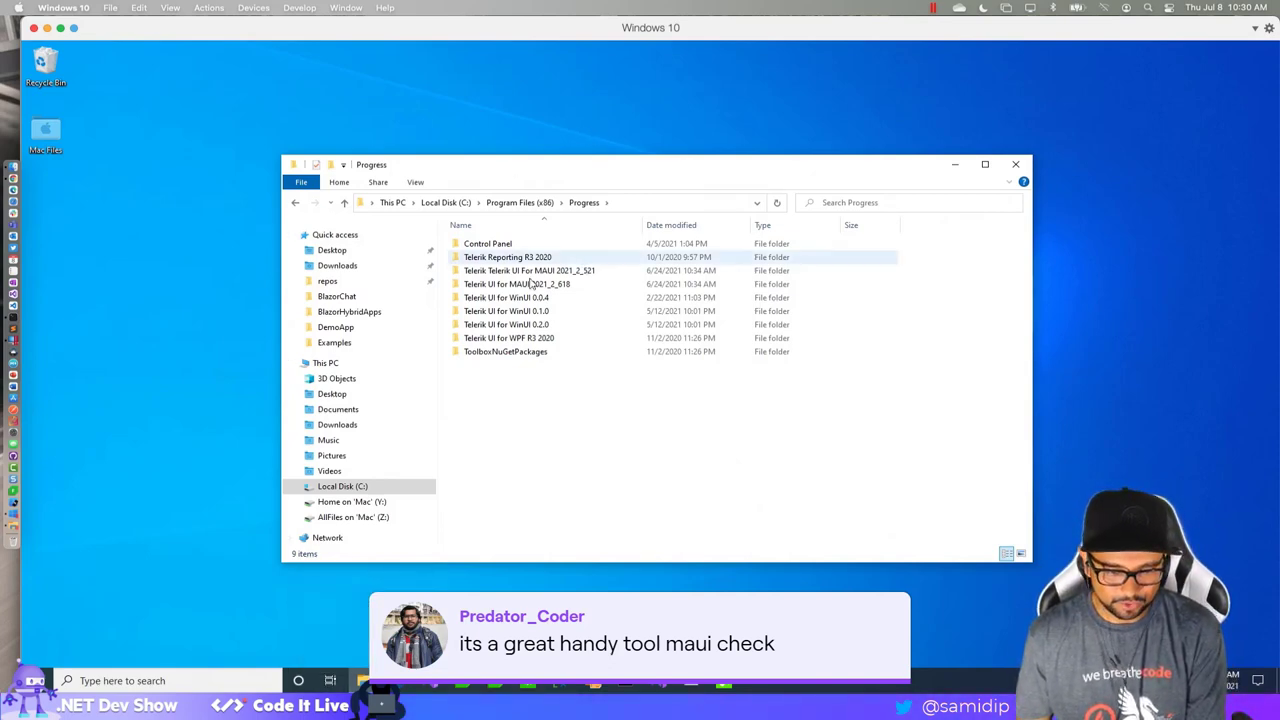
{"action": "left_click_drag", "start_coordinate": [482, 170], "coordinate": [360, 98]}
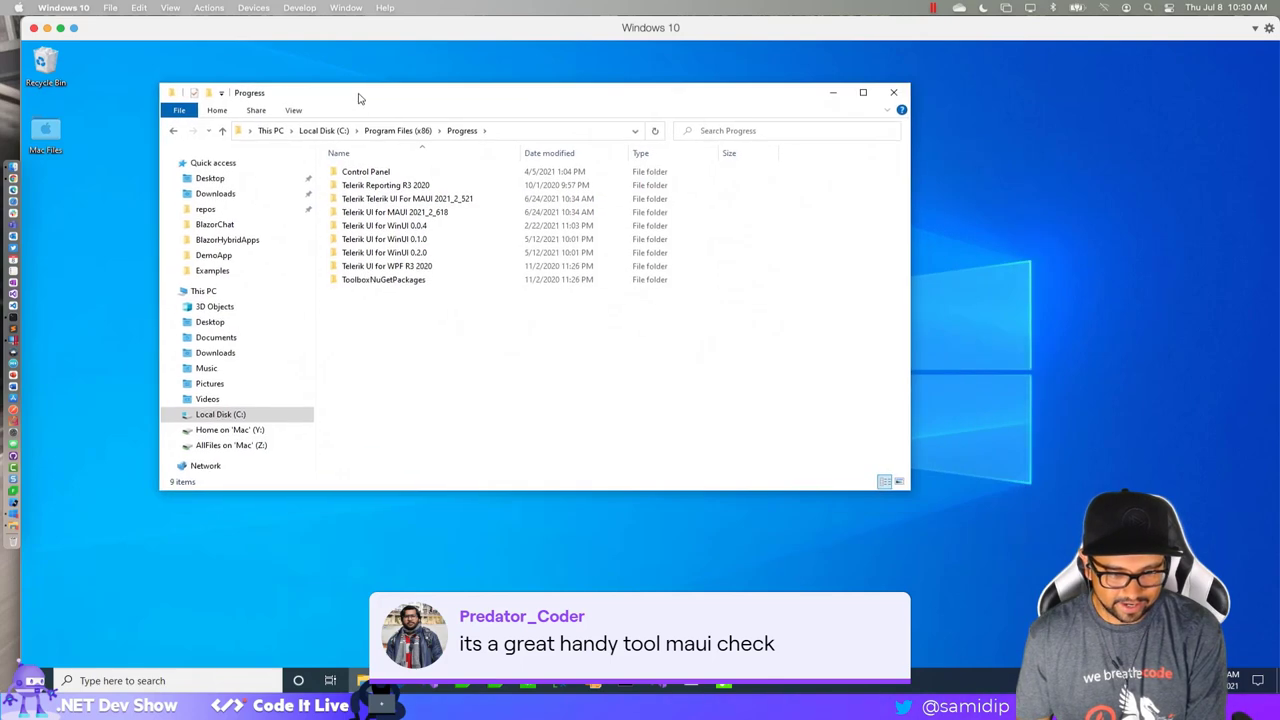
Inspect the Packages folder of Telerik UI for MAUI 2021_2_618 and return to its parent folder
{"action": "double_click", "coordinate": [436, 214]}
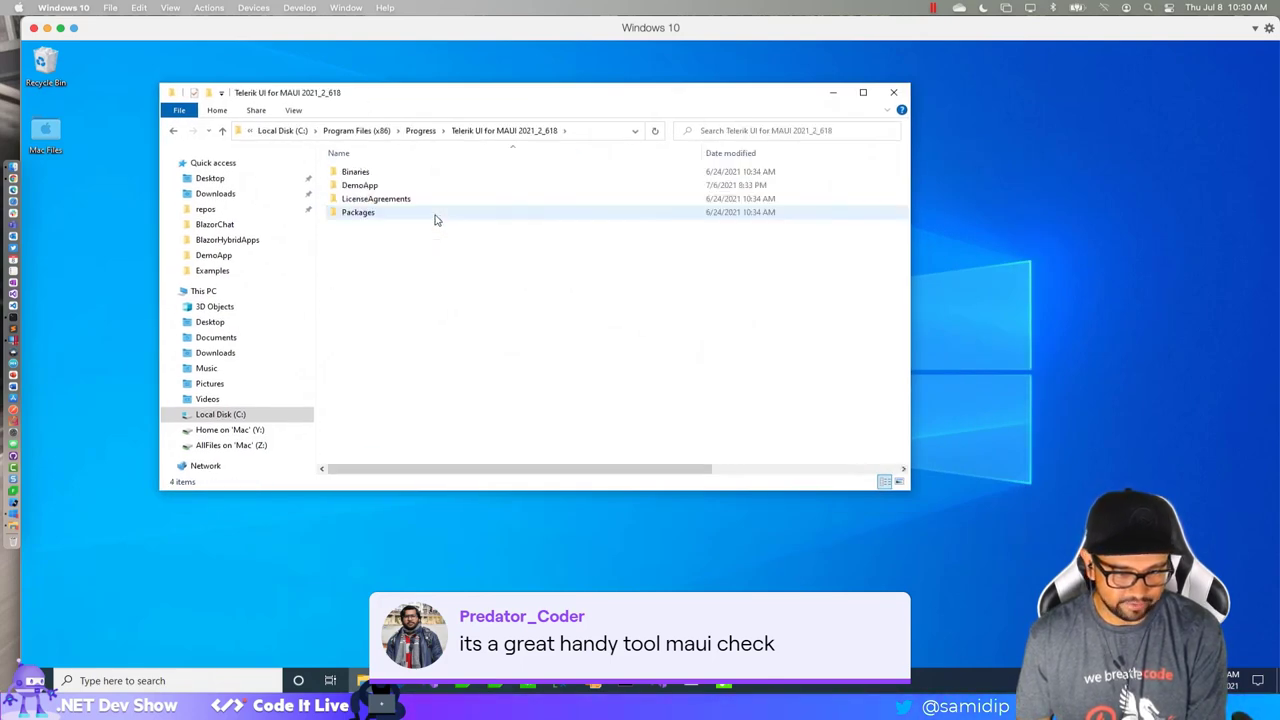
{"action": "double_click", "coordinate": [372, 216]}
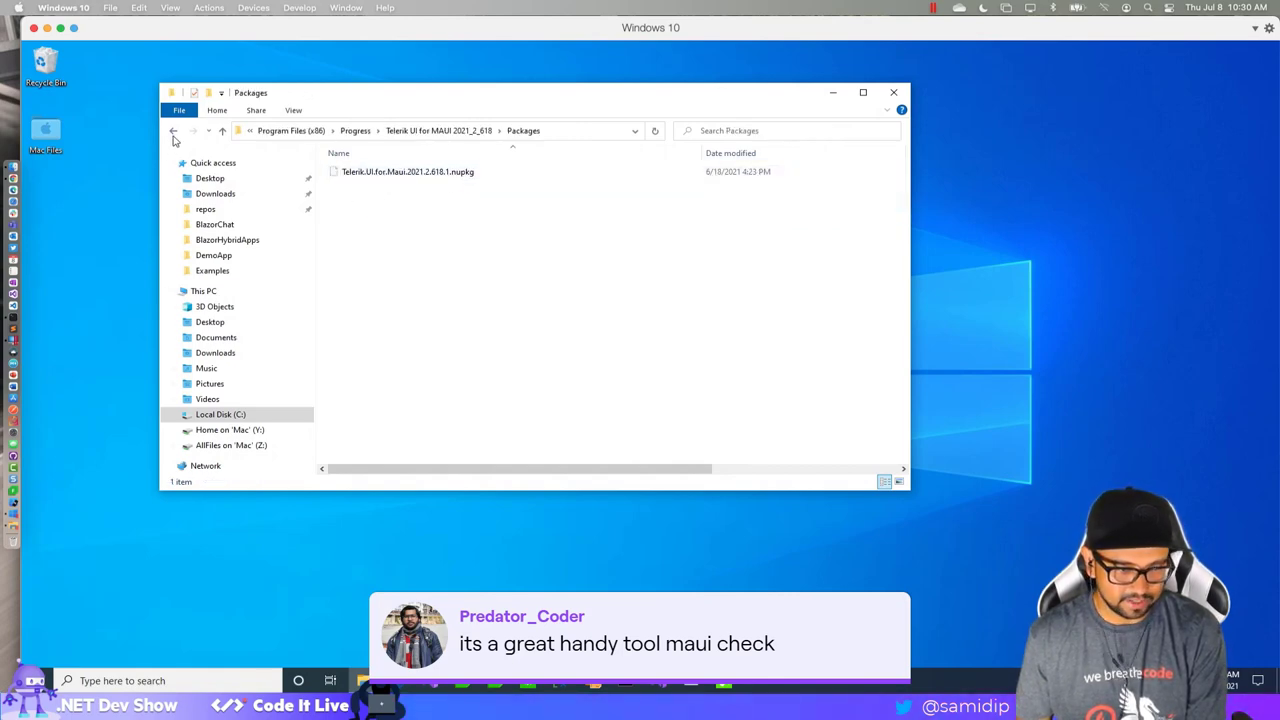
{"action": "left_click", "coordinate": [174, 135]}
Open the DemoApp folder, point out DemoApp.sln and DemoAppWinUI3.sln, and close File Explorer
{"action": "left_click", "coordinate": [368, 190]}
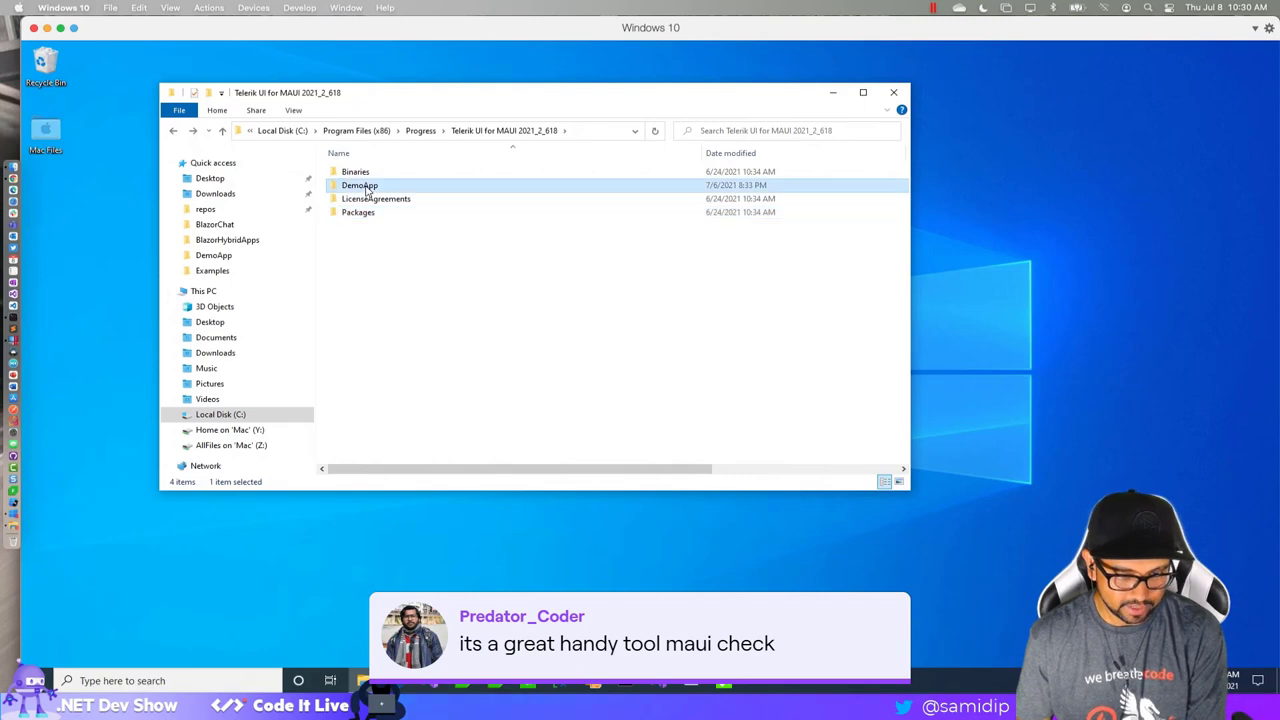
{"action": "double_click", "coordinate": [368, 190]}
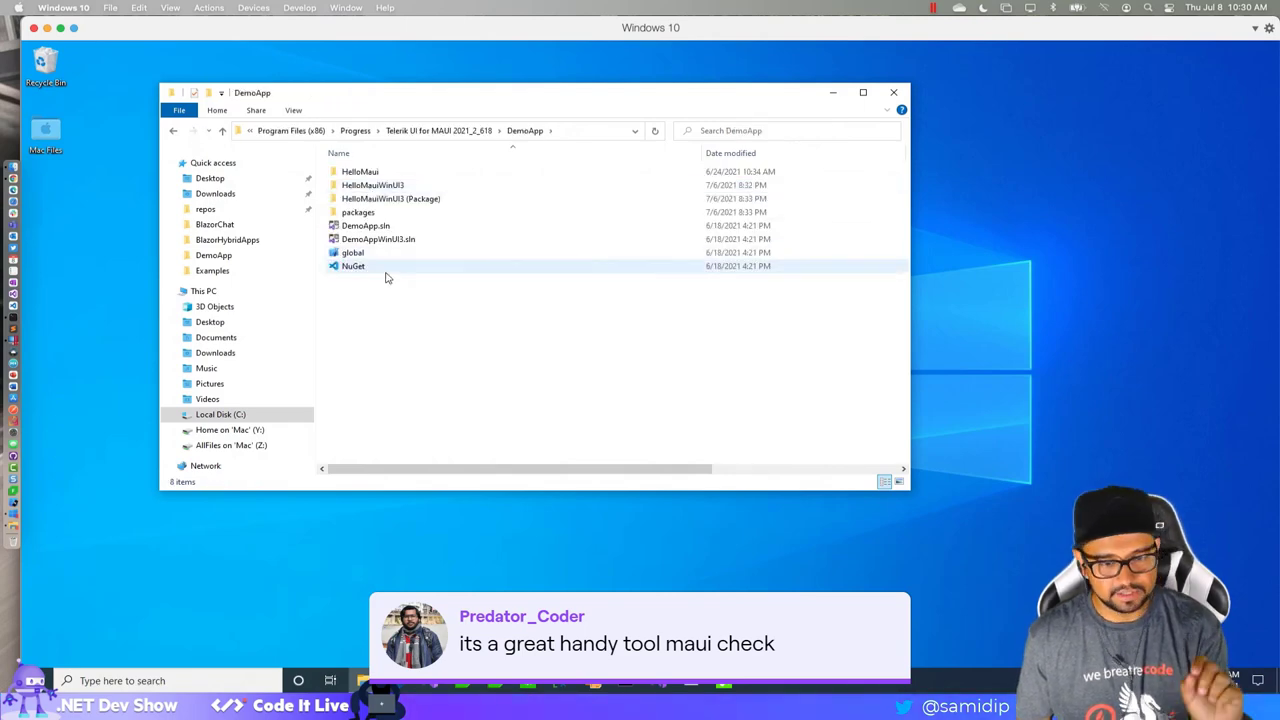
{"action": "left_click", "coordinate": [376, 228]}
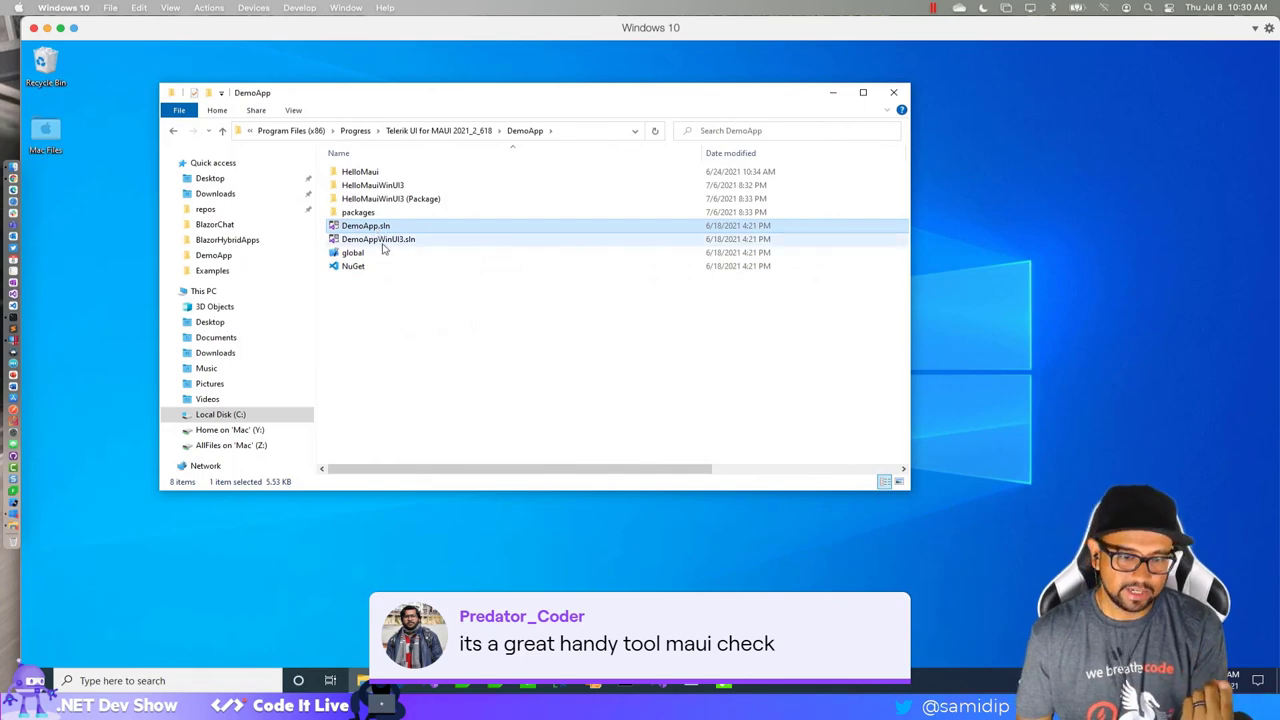
{"action": "left_click", "coordinate": [406, 246]}
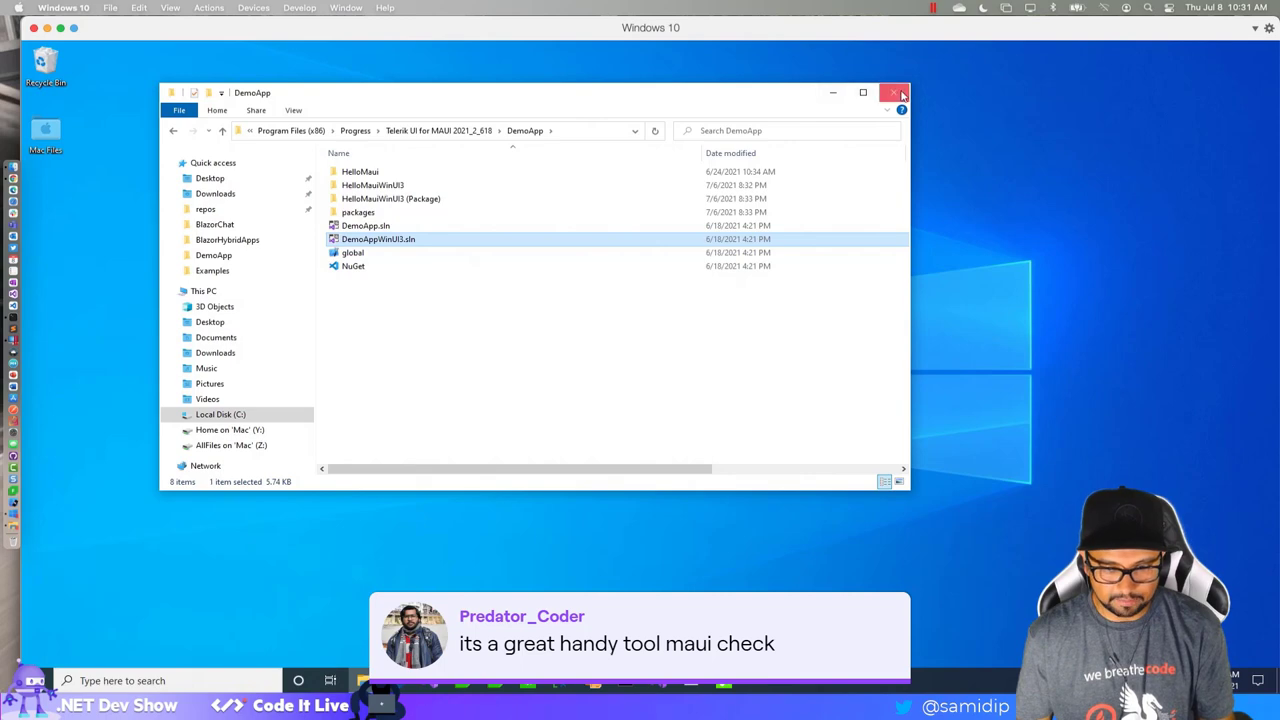
{"action": "left_click", "coordinate": [893, 93]}
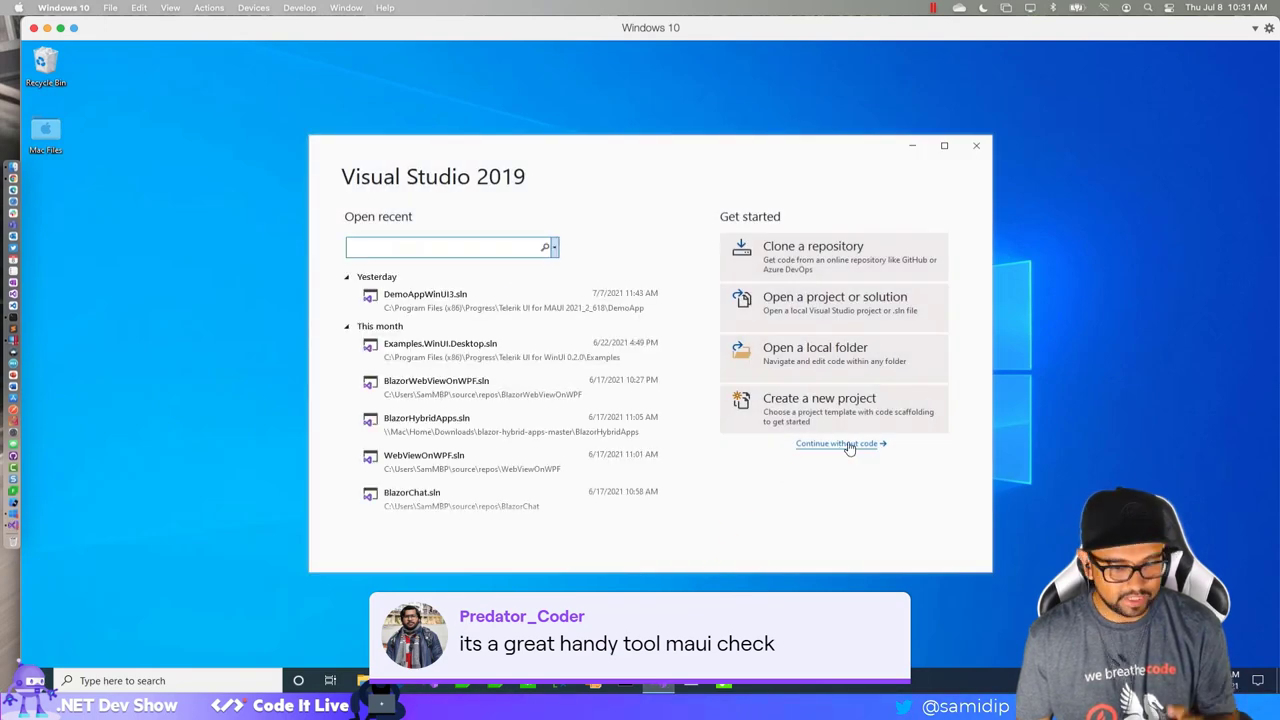
Continue into Visual Studio without code and display the installed extensions in Manage Extensions
{"action": "left_click", "coordinate": [848, 444]}
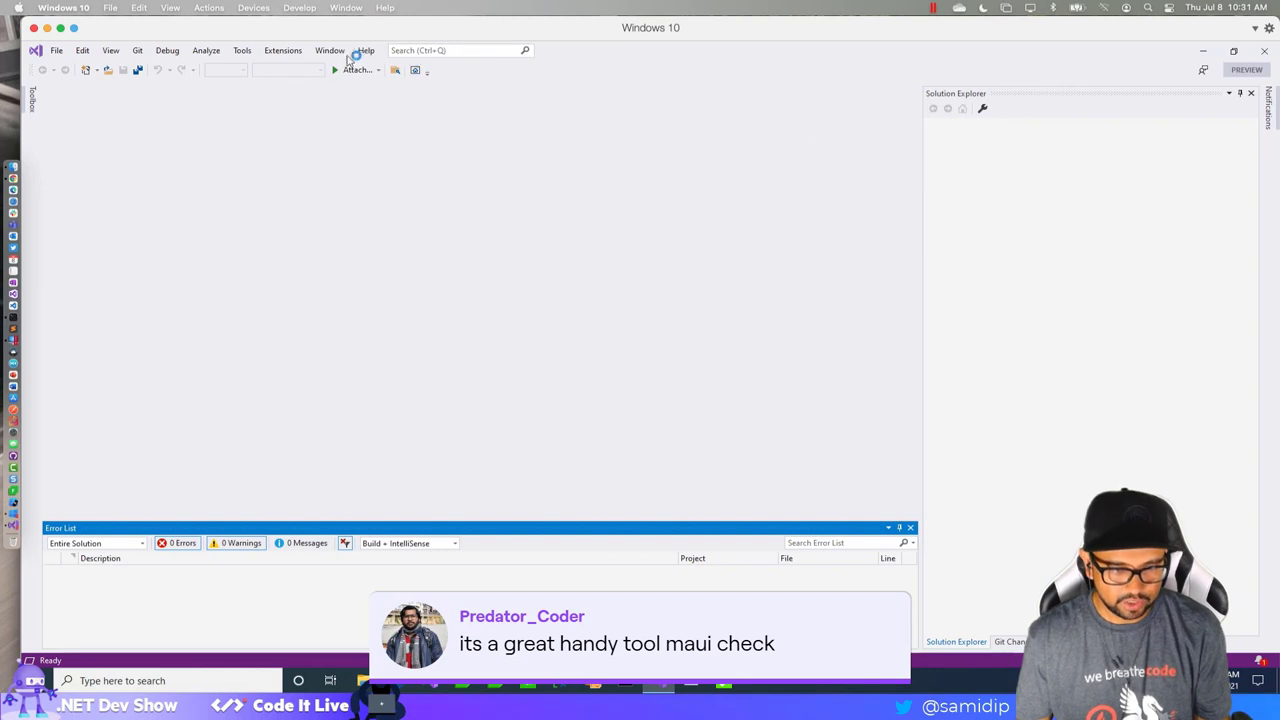
{"action": "left_click", "coordinate": [284, 52]}
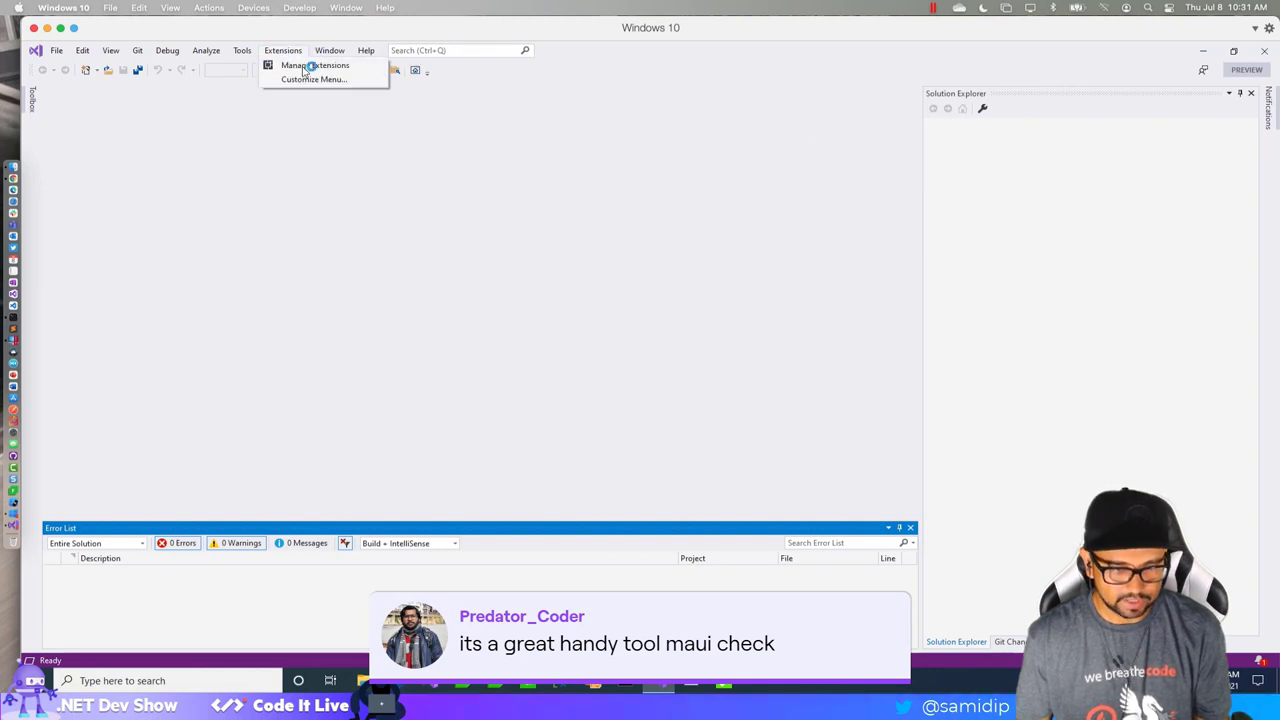
{"action": "left_click", "coordinate": [308, 66]}
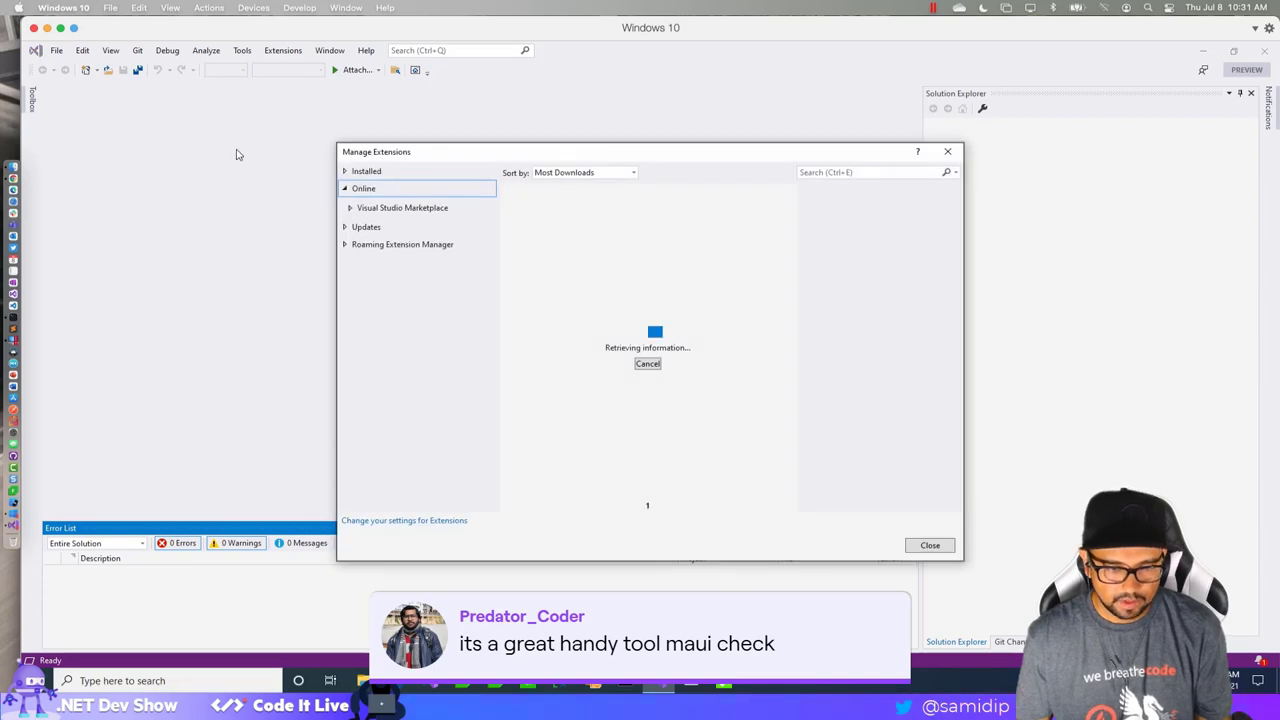
{"action": "left_click", "coordinate": [347, 173]}
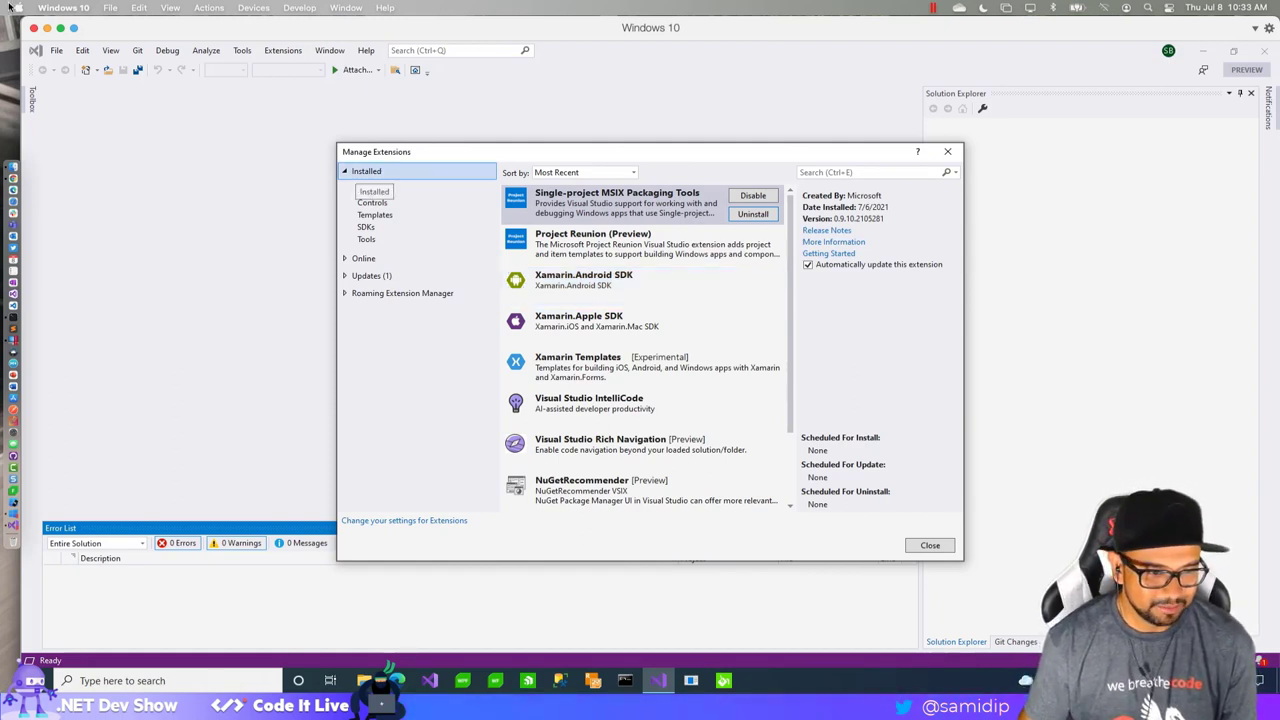
{"action": "left_click", "coordinate": [84, 7]}
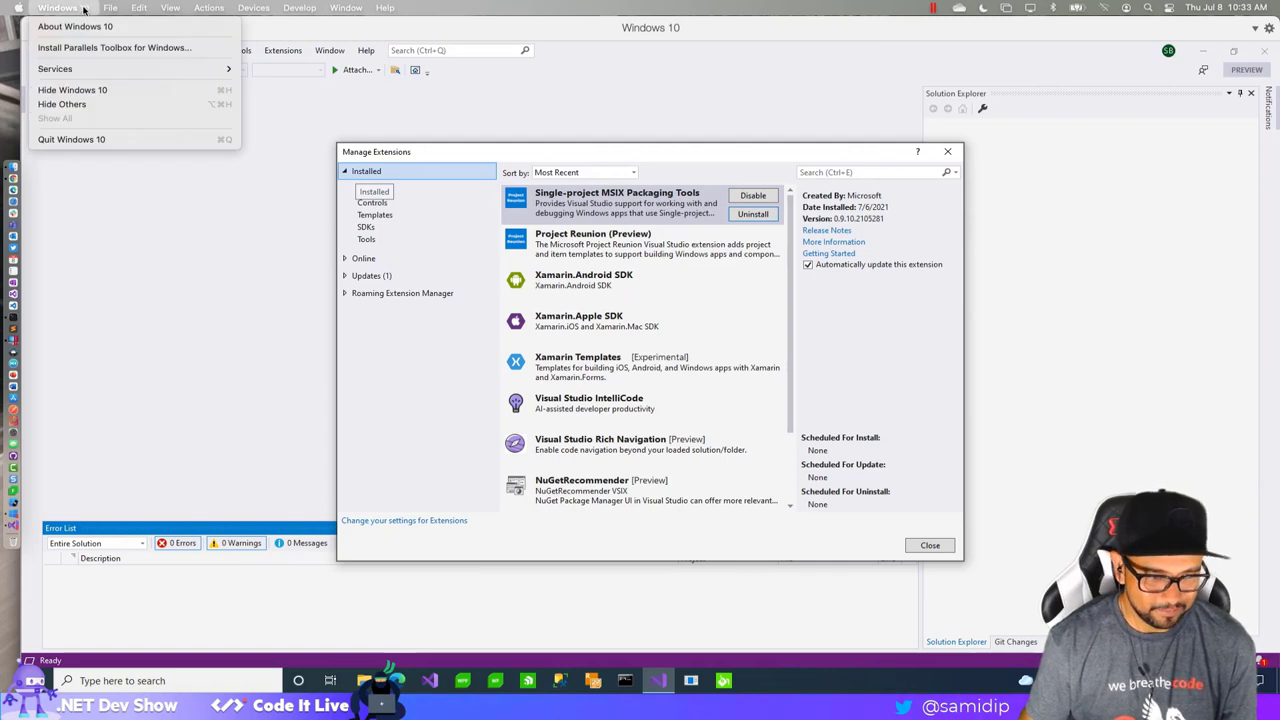
{"action": "mouse_move", "coordinate": [204, 5]}
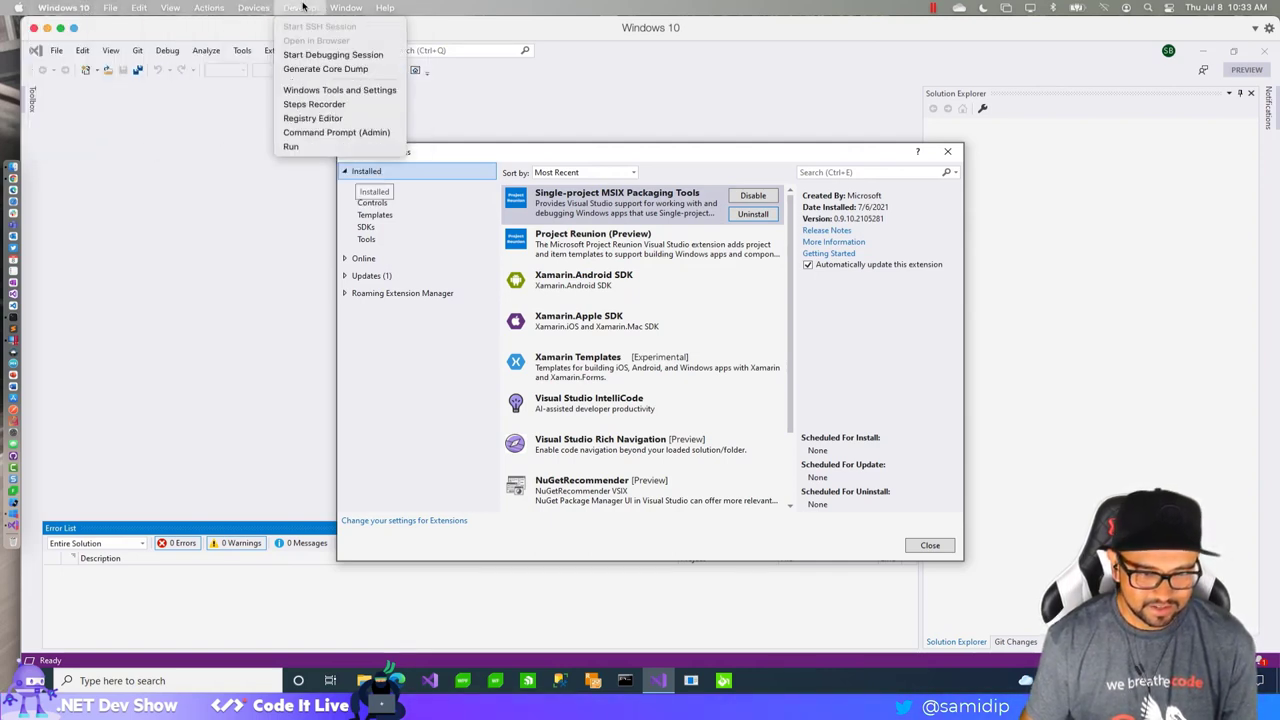
{"action": "mouse_move", "coordinate": [349, 8]}
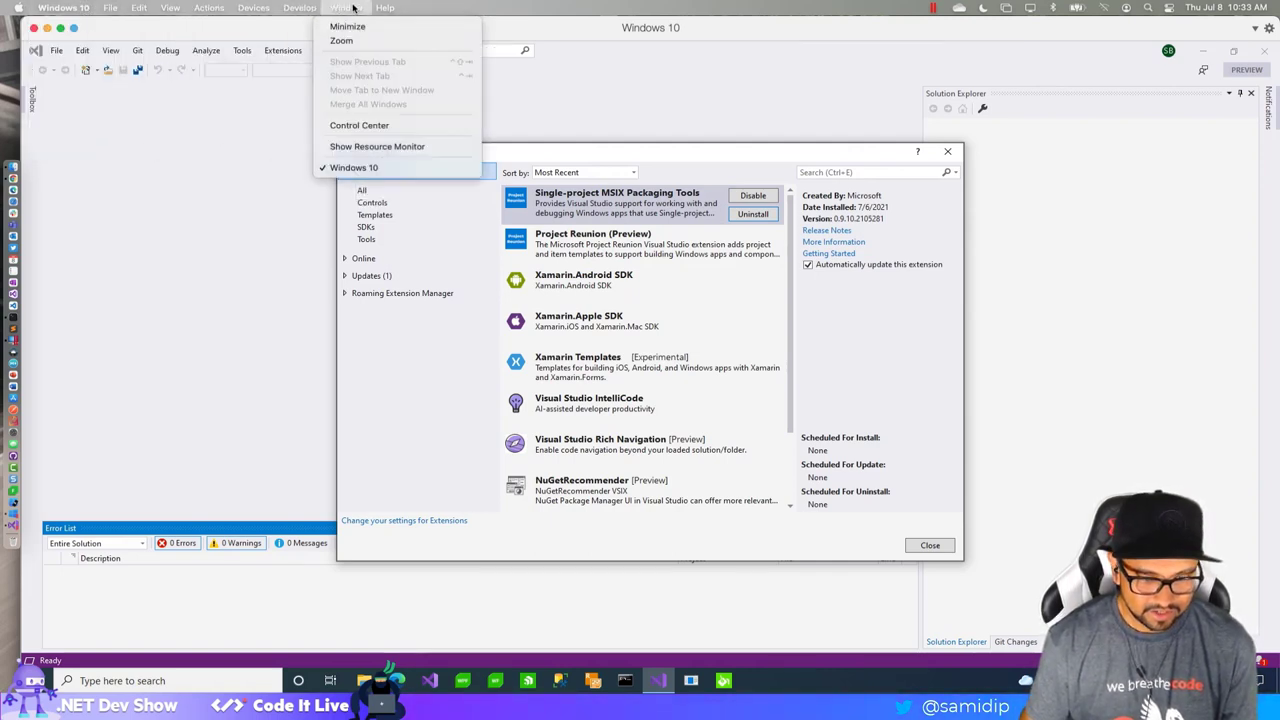
{"action": "mouse_move", "coordinate": [240, 14]}
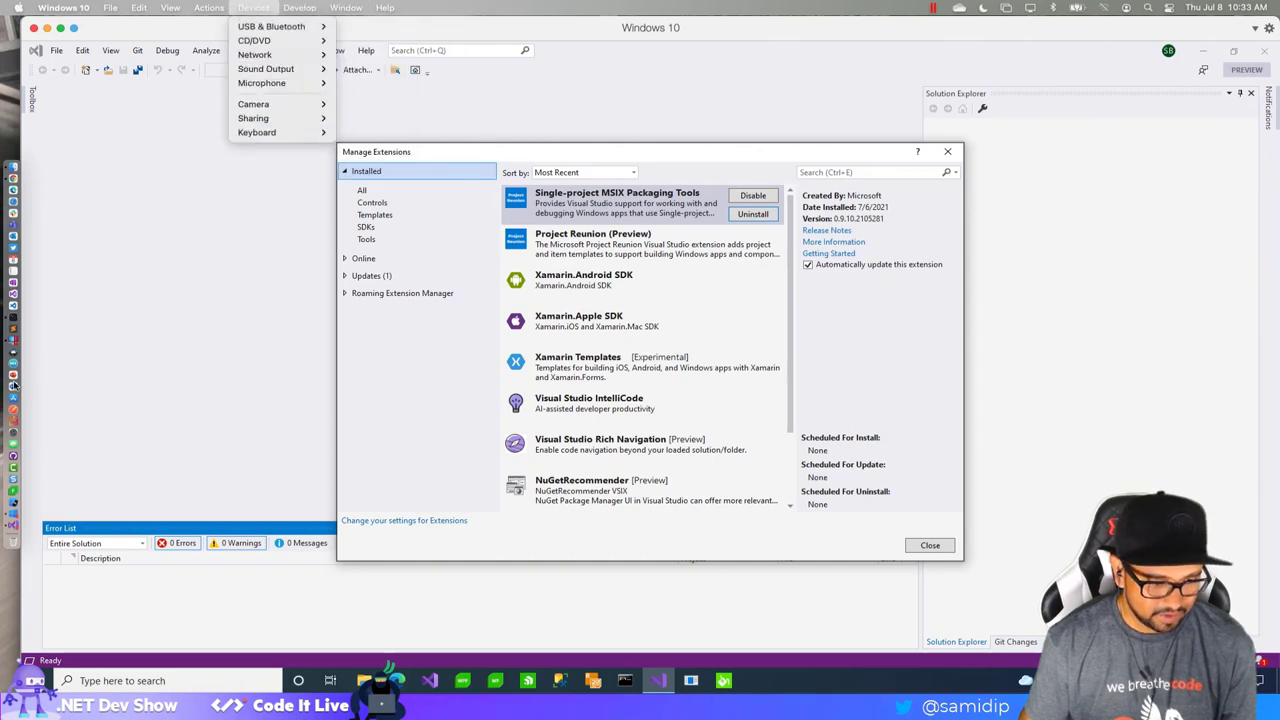
{"action": "key", "text": "Escape"}
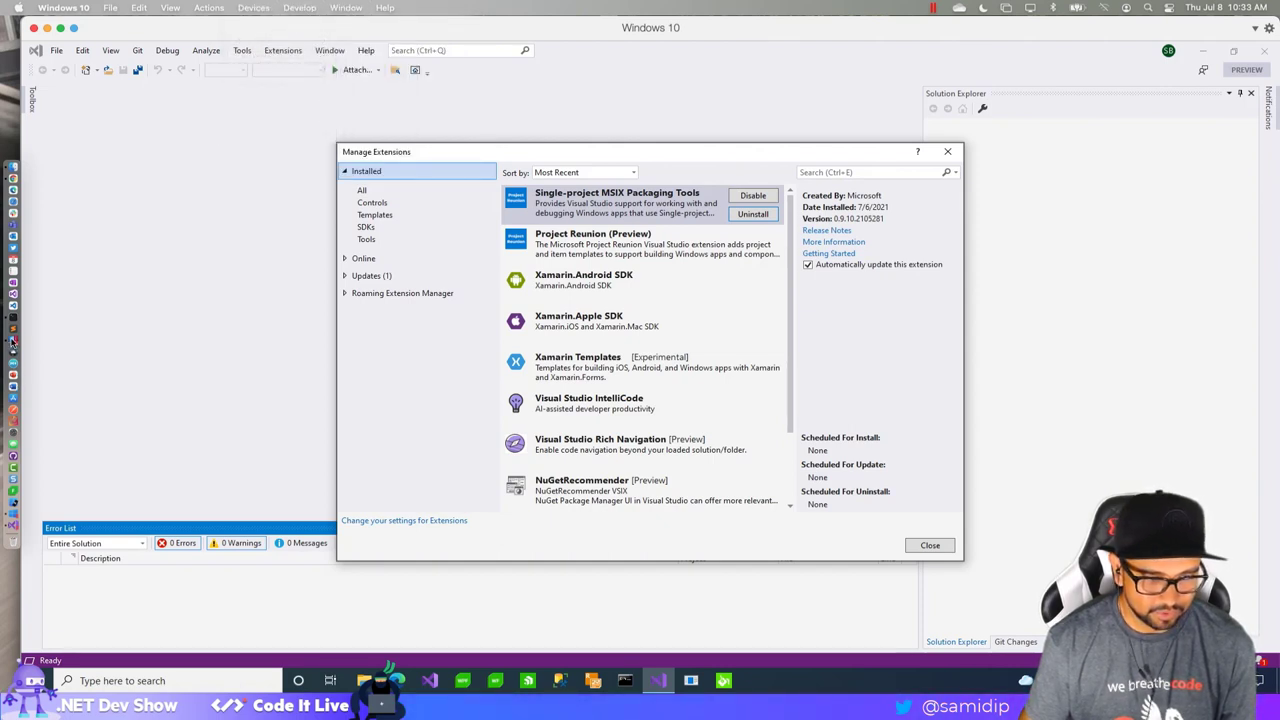
Inspect the CPU & Memory hardware settings of the Windows 10 virtual machine from the Parallels Control Center, and close both windows
{"action": "left_click", "coordinate": [66, 9]}
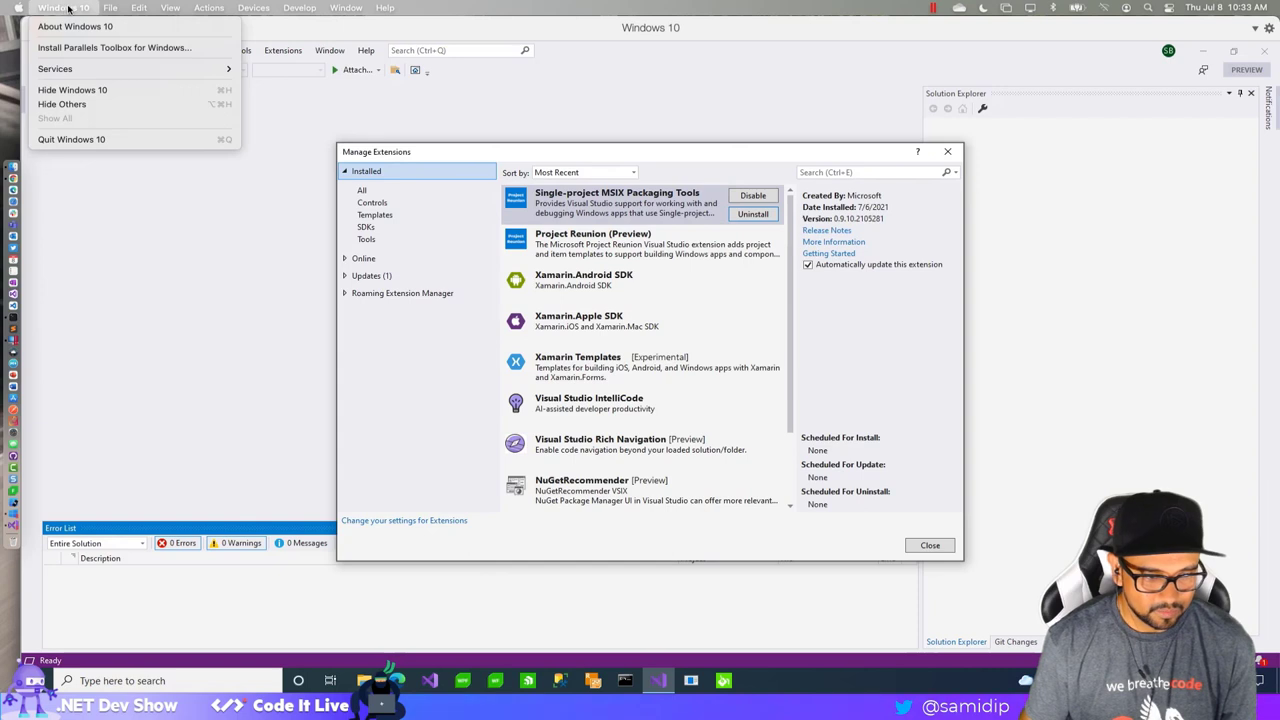
{"action": "mouse_move", "coordinate": [127, 7]}
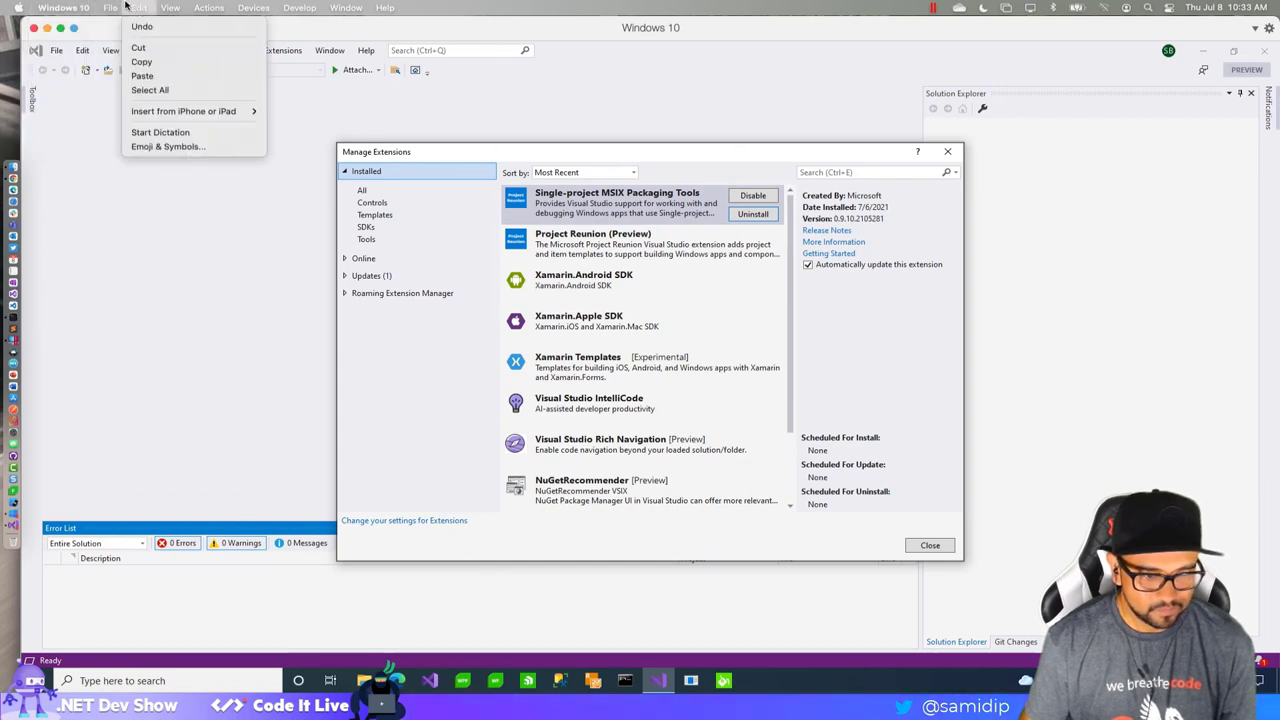
{"action": "mouse_move", "coordinate": [232, 8]}
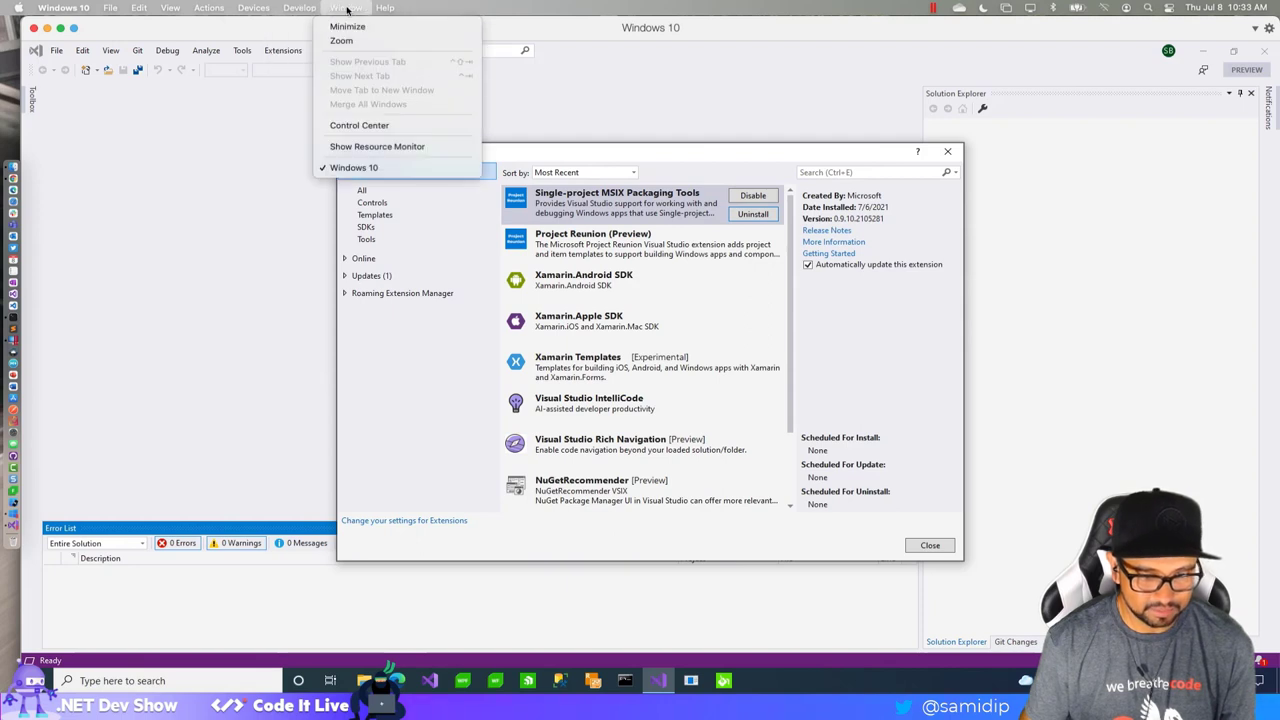
{"action": "left_click", "coordinate": [347, 128]}
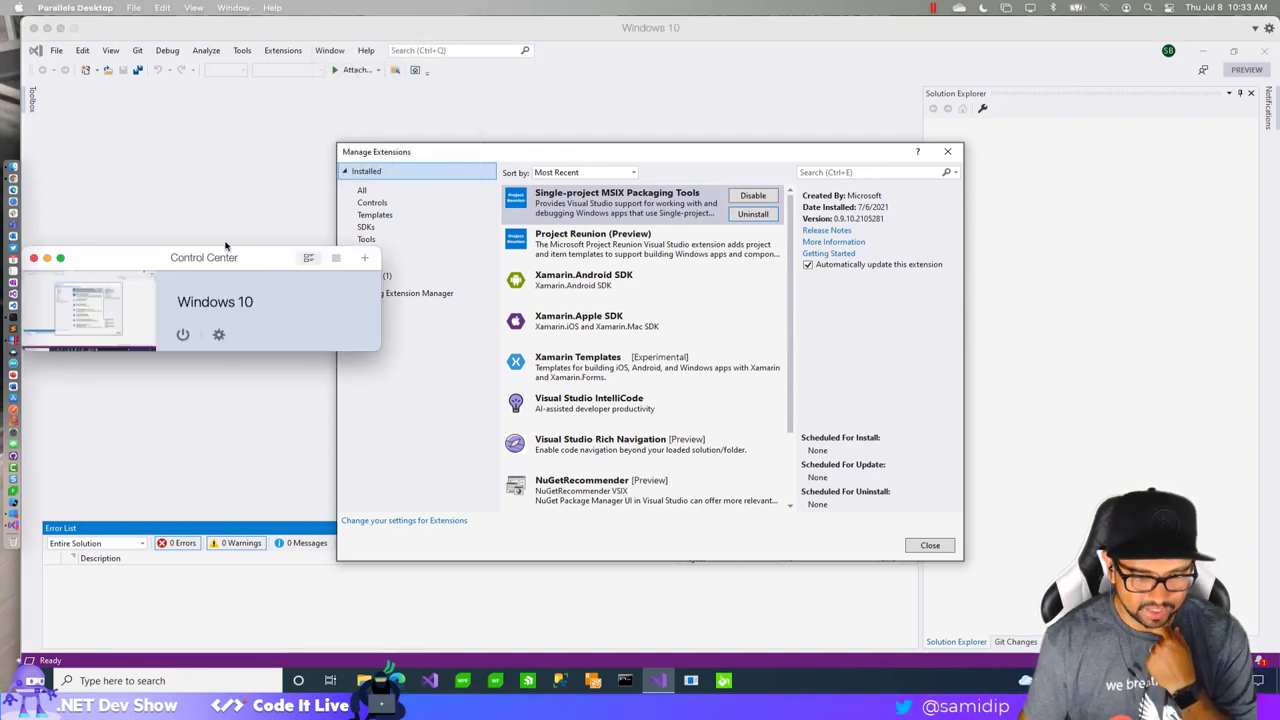
{"action": "left_click", "coordinate": [219, 335]}
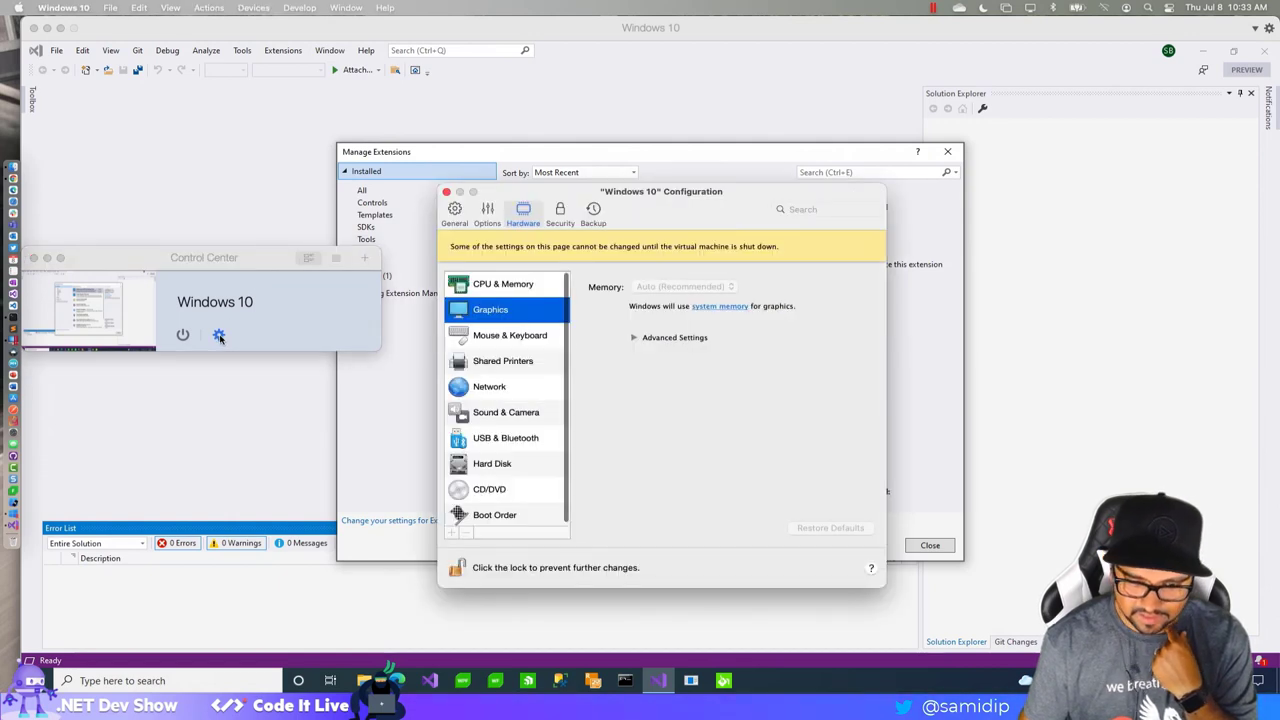
{"action": "left_click", "coordinate": [525, 283]}
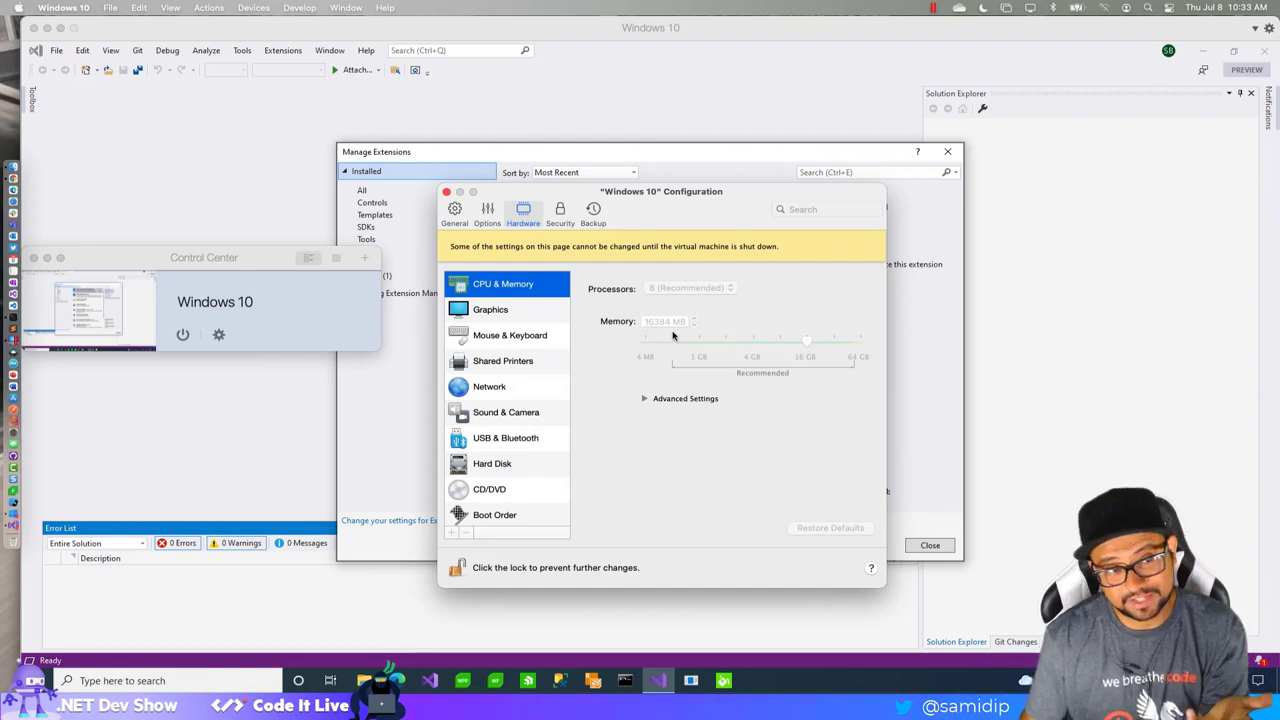
{"action": "left_click", "coordinate": [447, 193]}
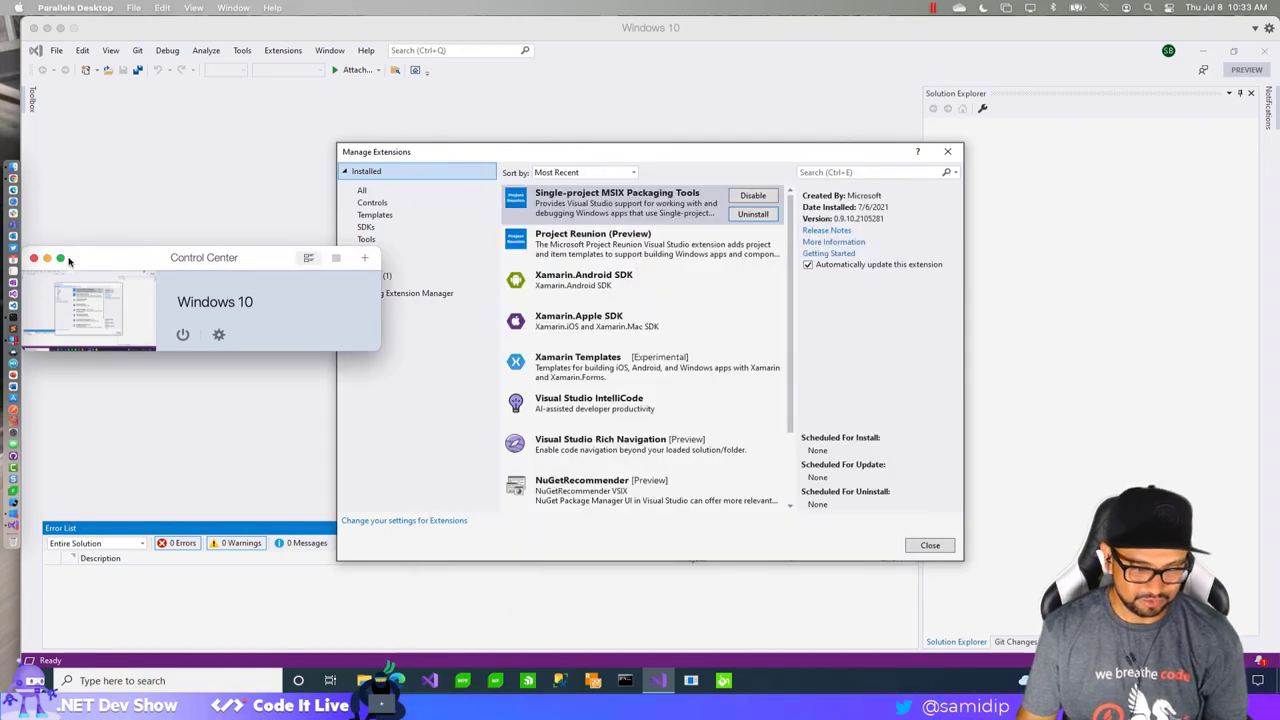
{"action": "left_click", "coordinate": [34, 258]}
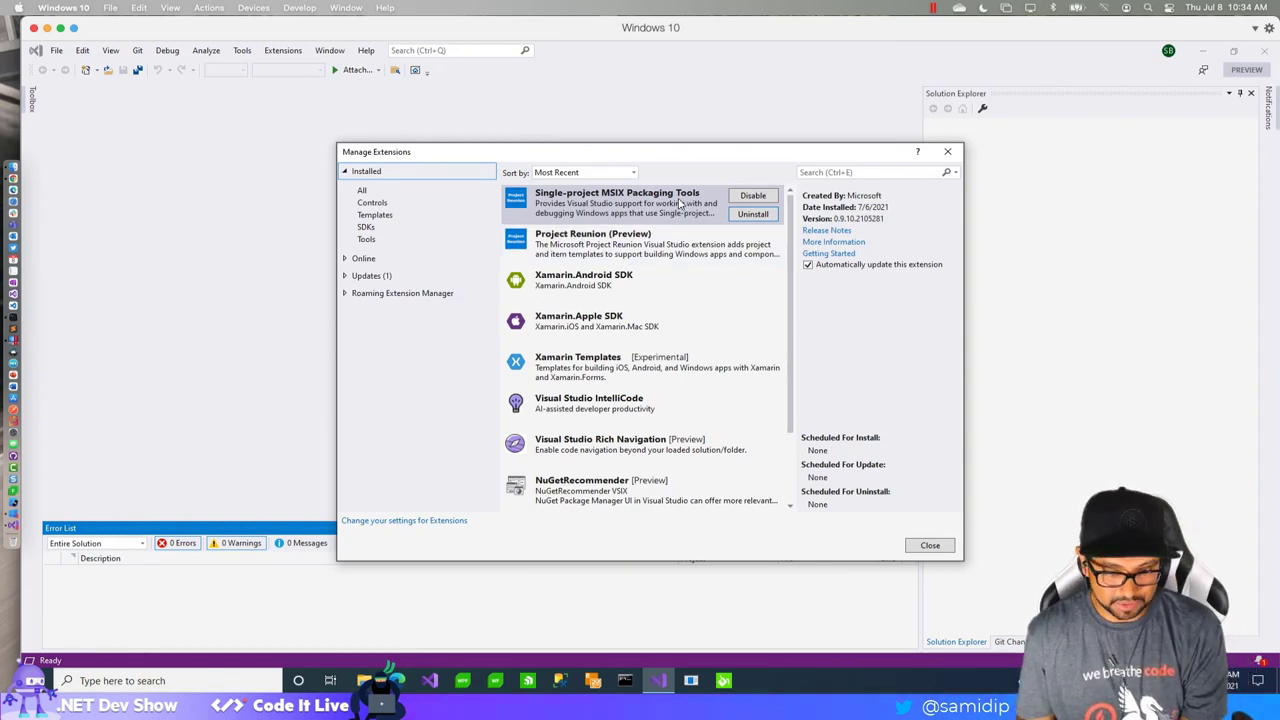
Close Manage Extensions and open the recent solution DemoAppWinUI3.sln, restarting Visual Studio with elevated permissions and reopening the solution
{"action": "left_click", "coordinate": [938, 545]}
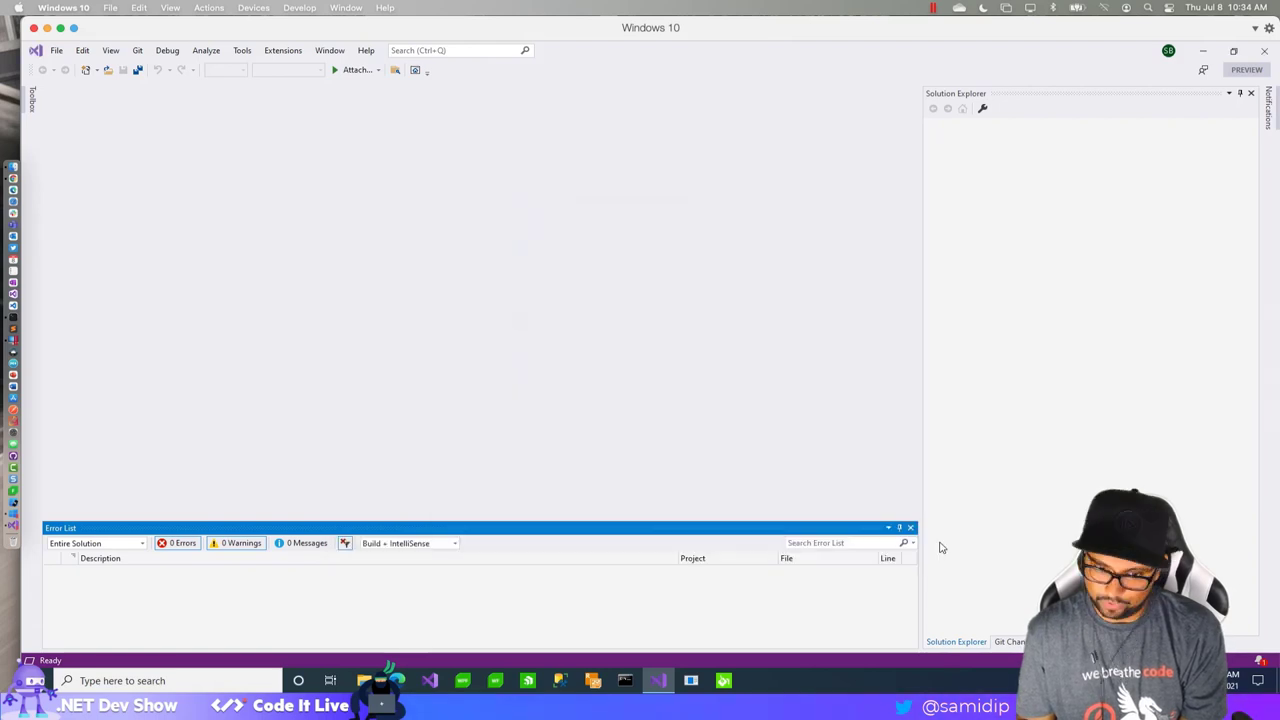
{"action": "left_click", "coordinate": [56, 50]}
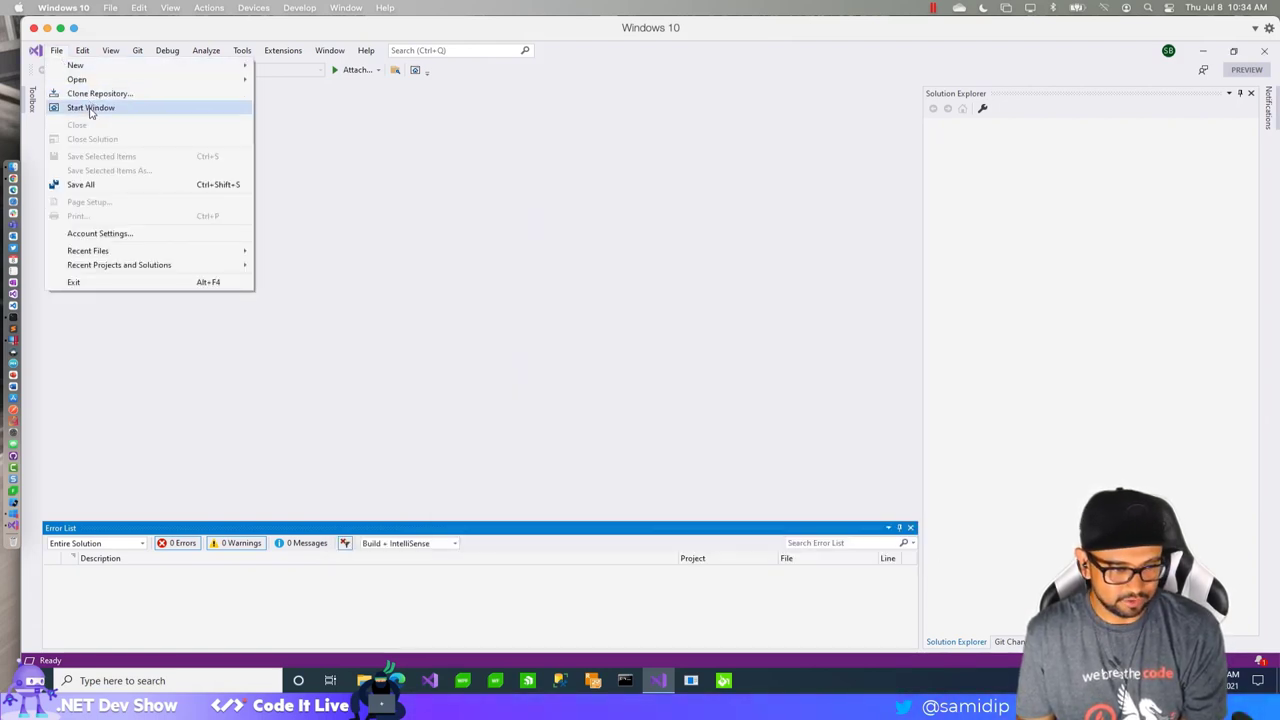
{"action": "left_click", "coordinate": [89, 109]}
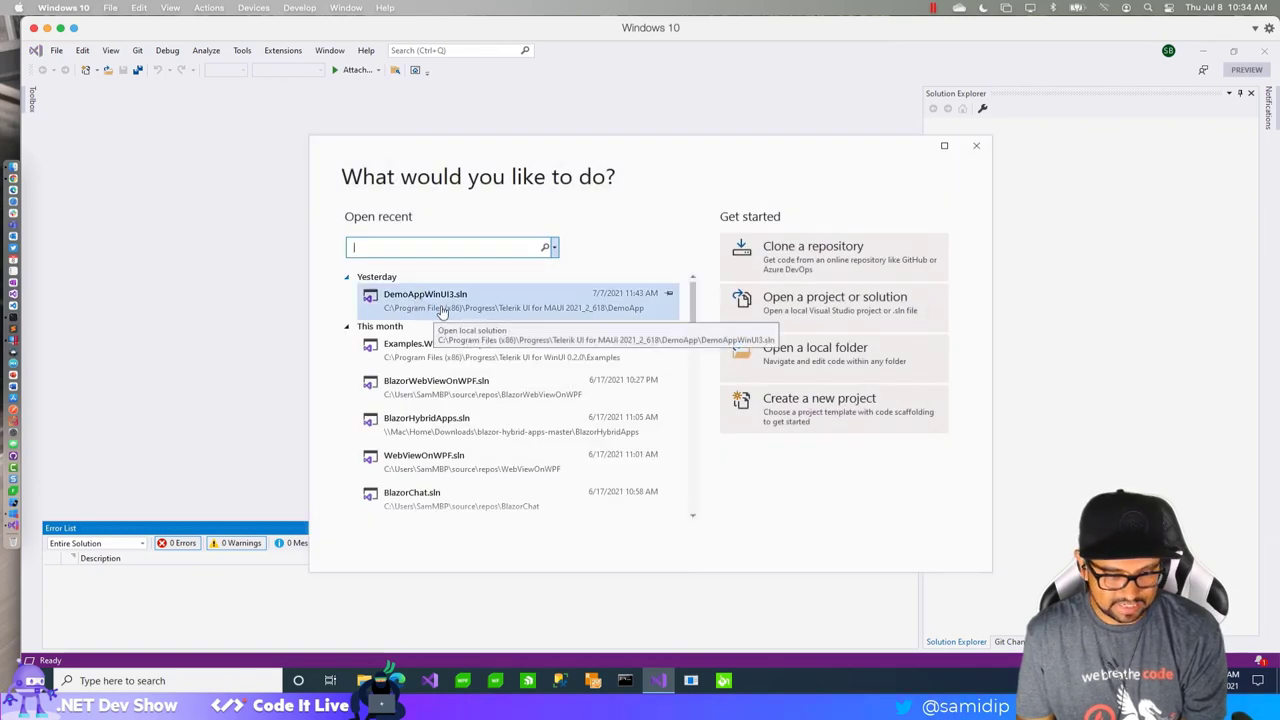
{"action": "left_click", "coordinate": [476, 307]}
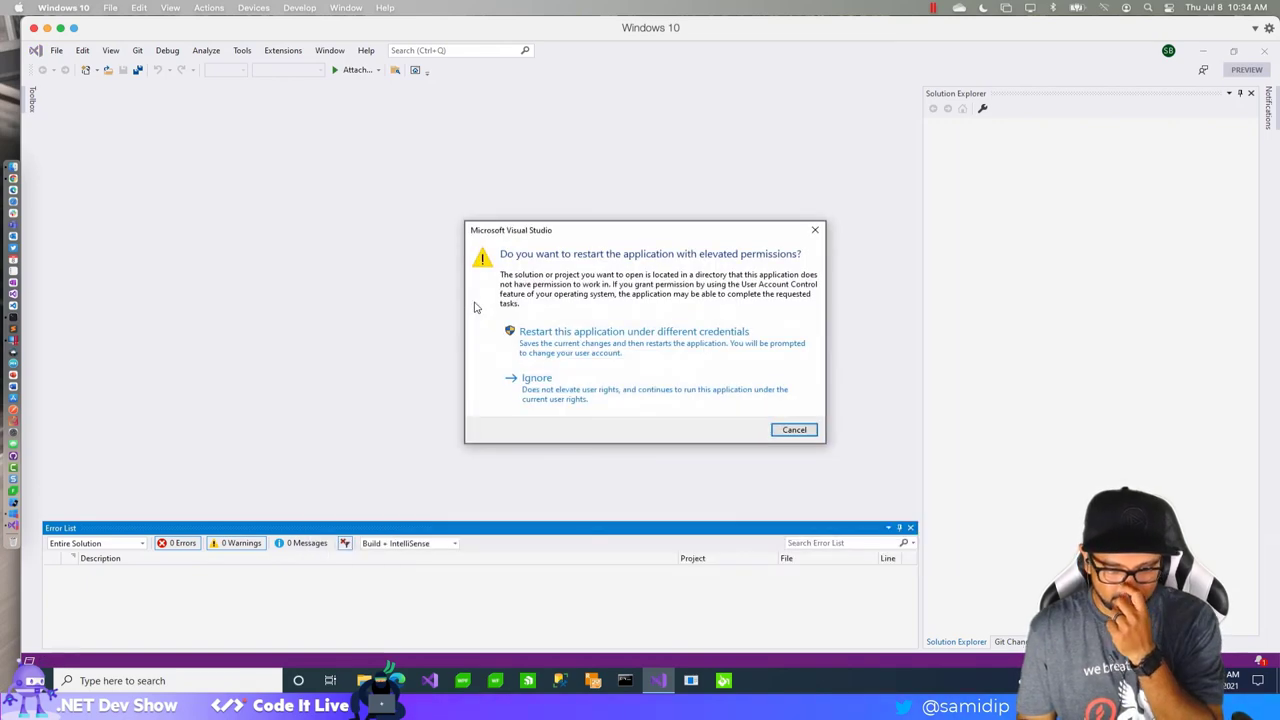
{"action": "left_click", "coordinate": [645, 345]}
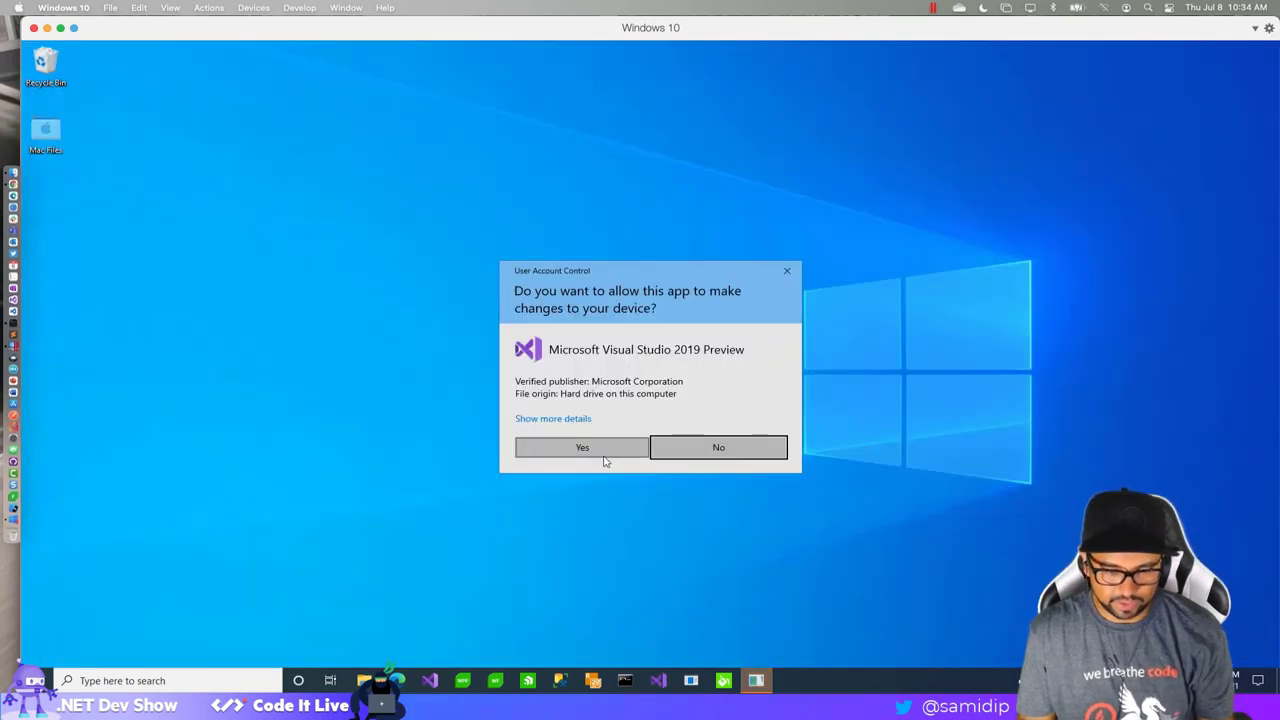
{"action": "left_click", "coordinate": [603, 449]}
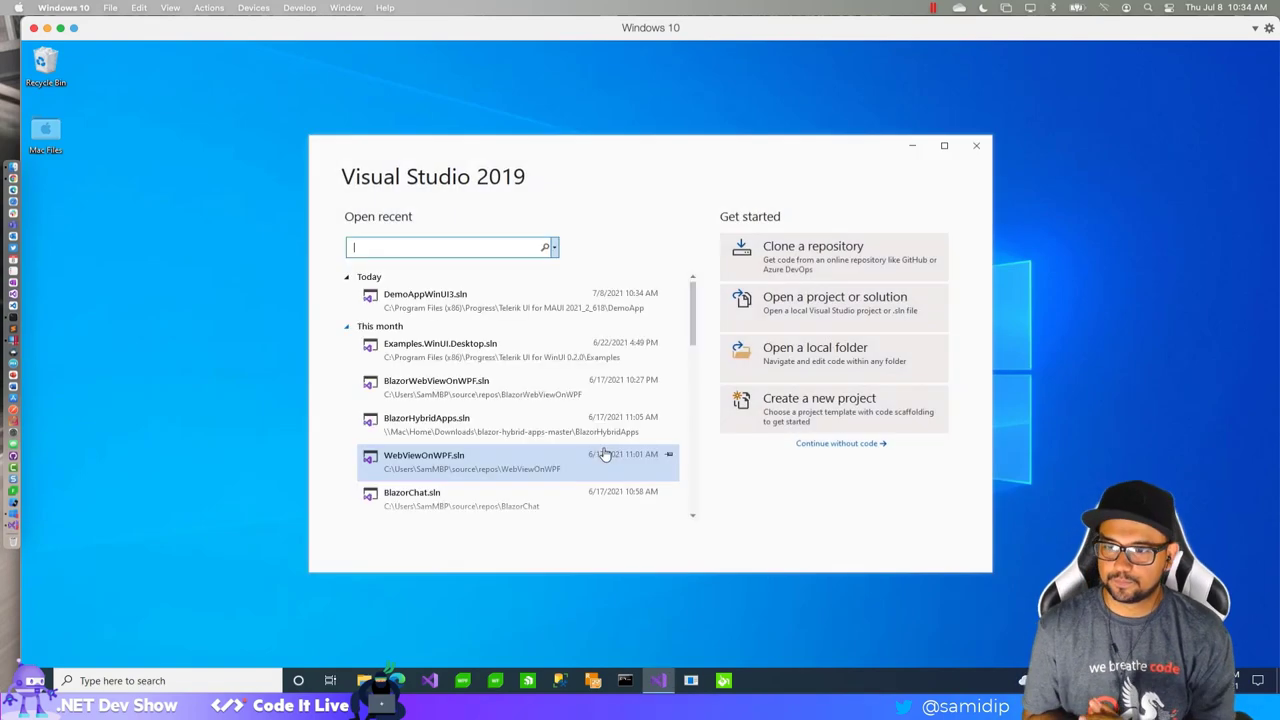
{"action": "left_click", "coordinate": [546, 304]}
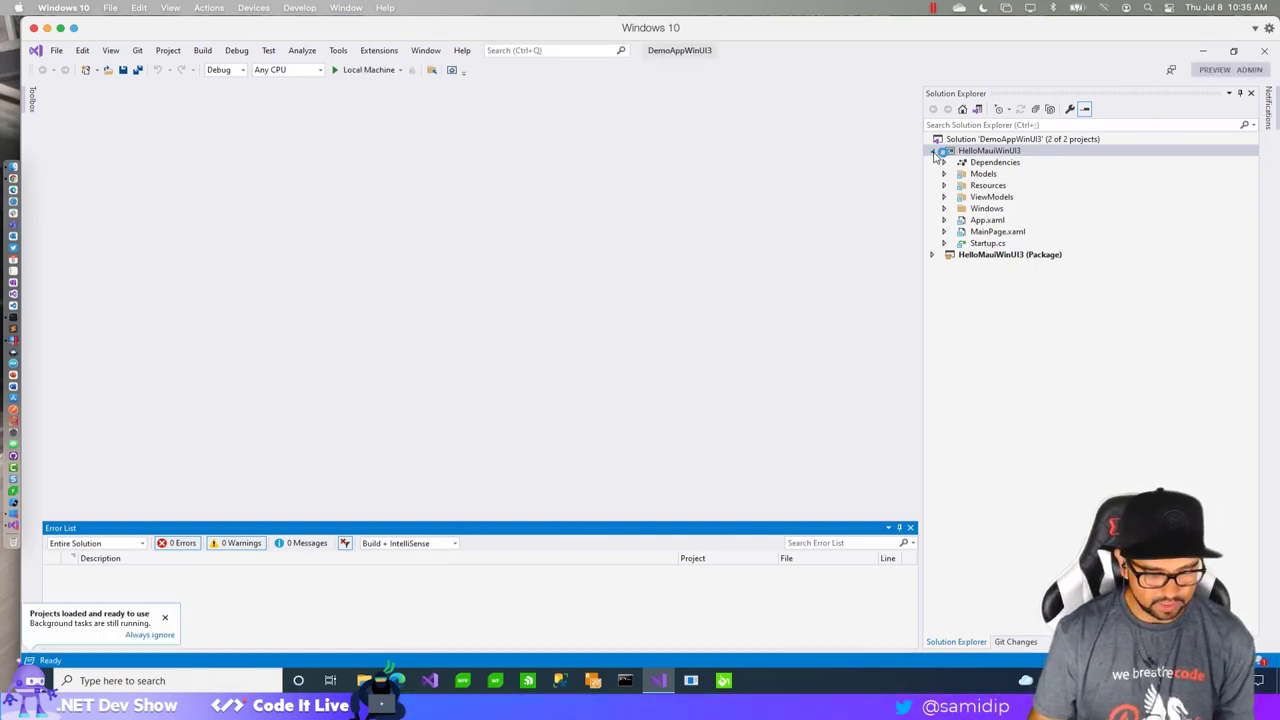
Collapse the HelloMauiWinUI3 project in the solution tree and build that project
{"action": "left_click", "coordinate": [934, 152]}
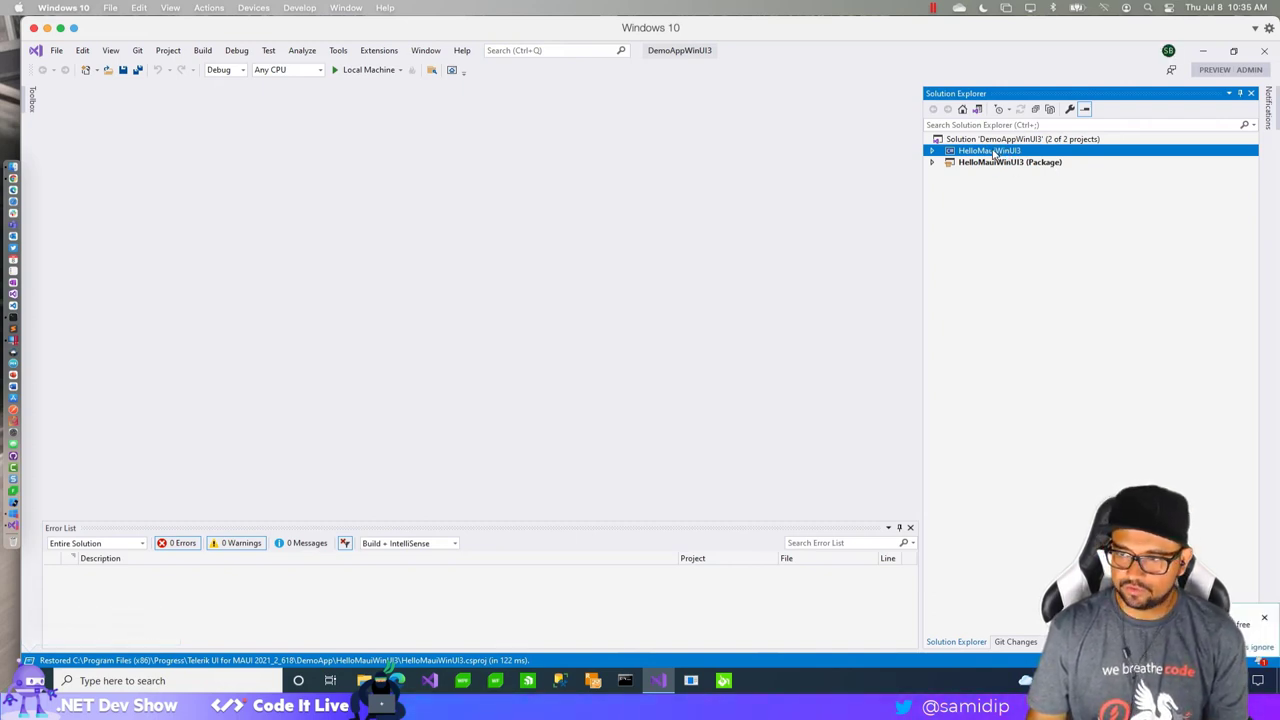
{"action": "right_click", "coordinate": [998, 152]}
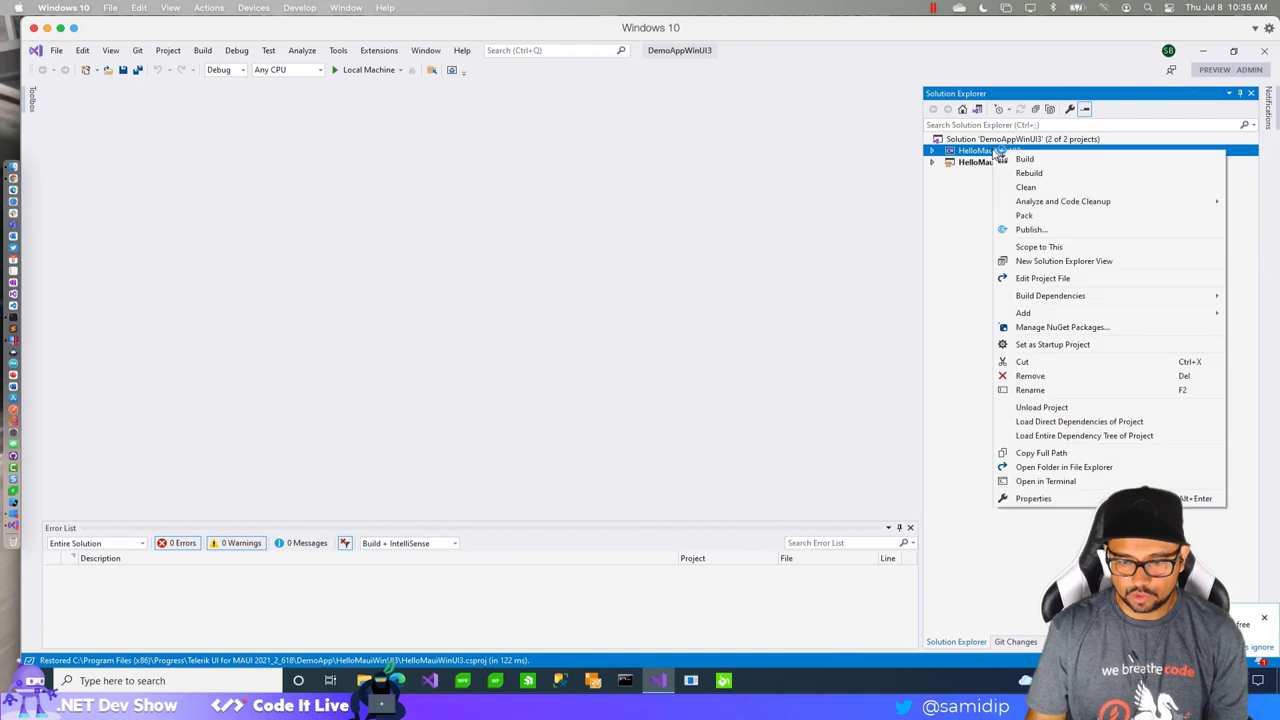
{"action": "left_click", "coordinate": [1028, 160]}
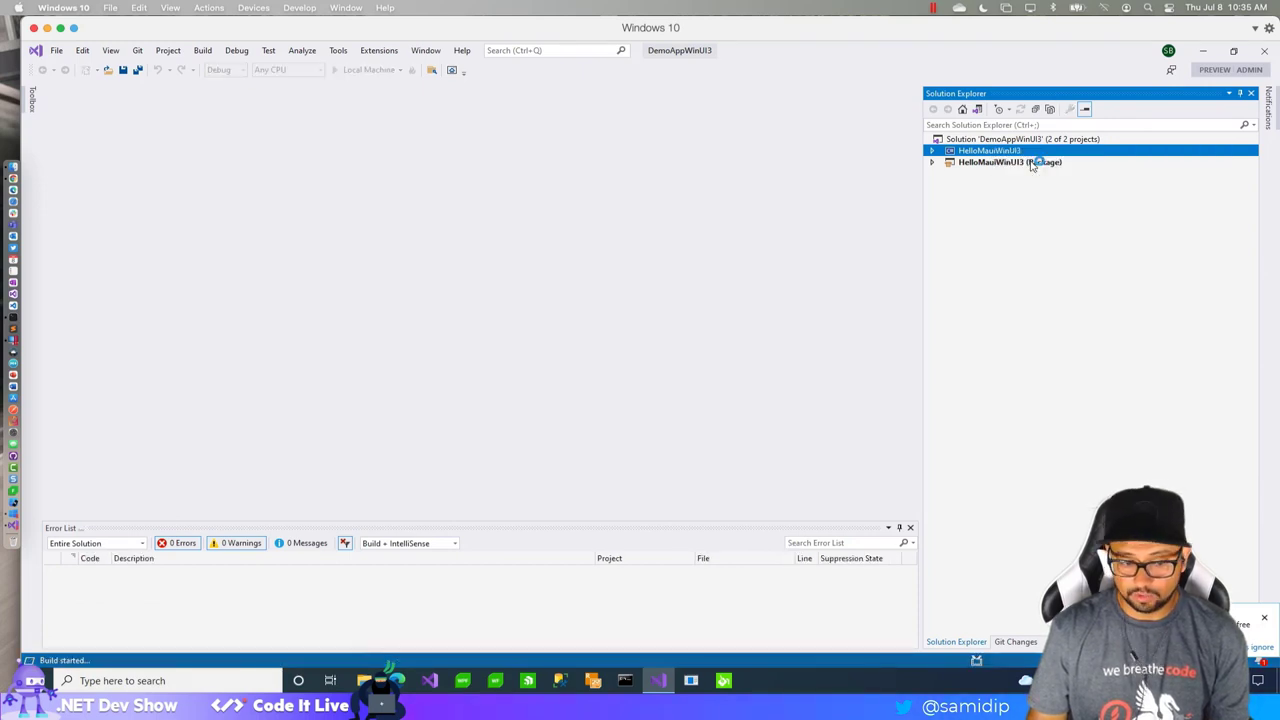